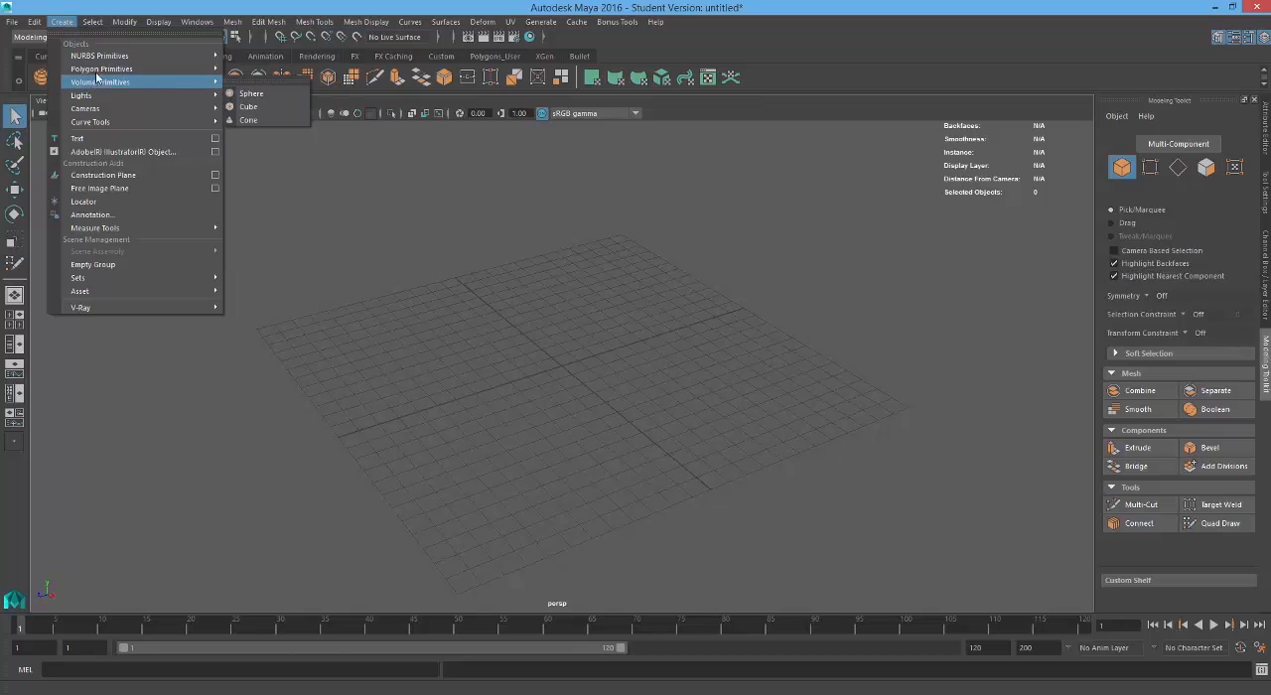
Step: Create a polygon sphere at the grid's centre and scale it up uniformly until it covers most of the grid
click(263, 79)
key(r)
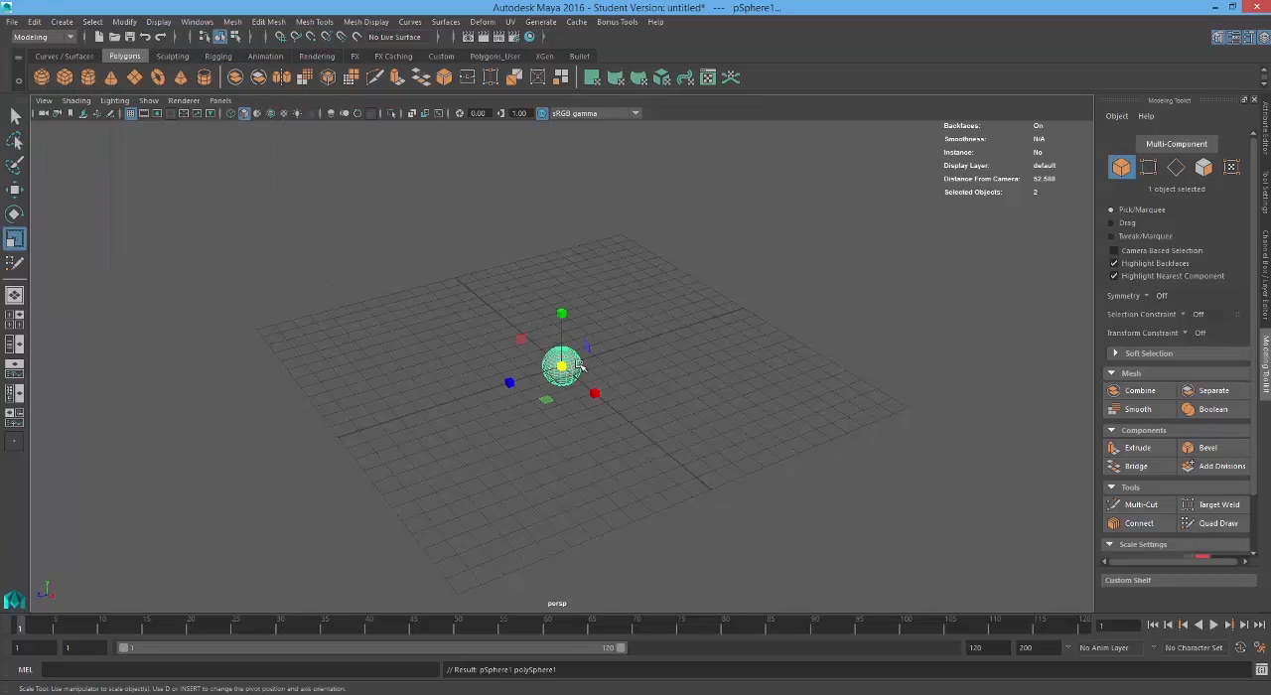
drag(562, 367, 948, 340)
click(948, 340)
alt+right_drag(830, 370, 607, 358)
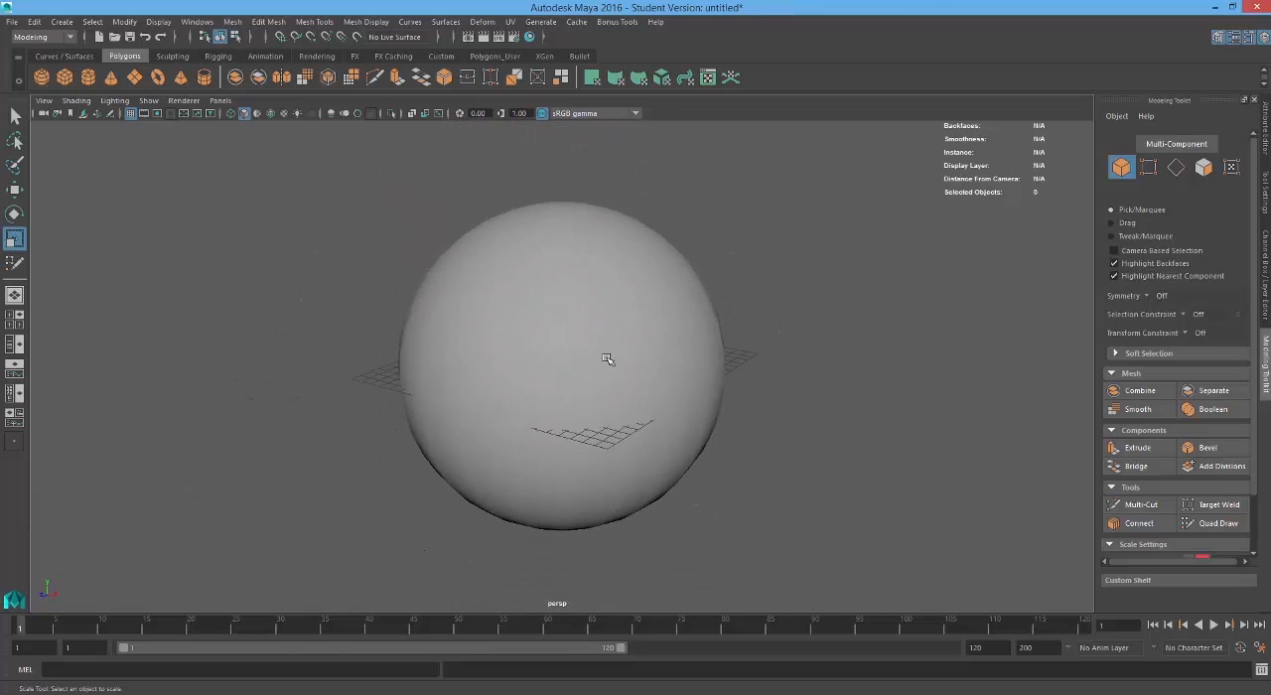
alt+drag(685, 372, 673, 365)
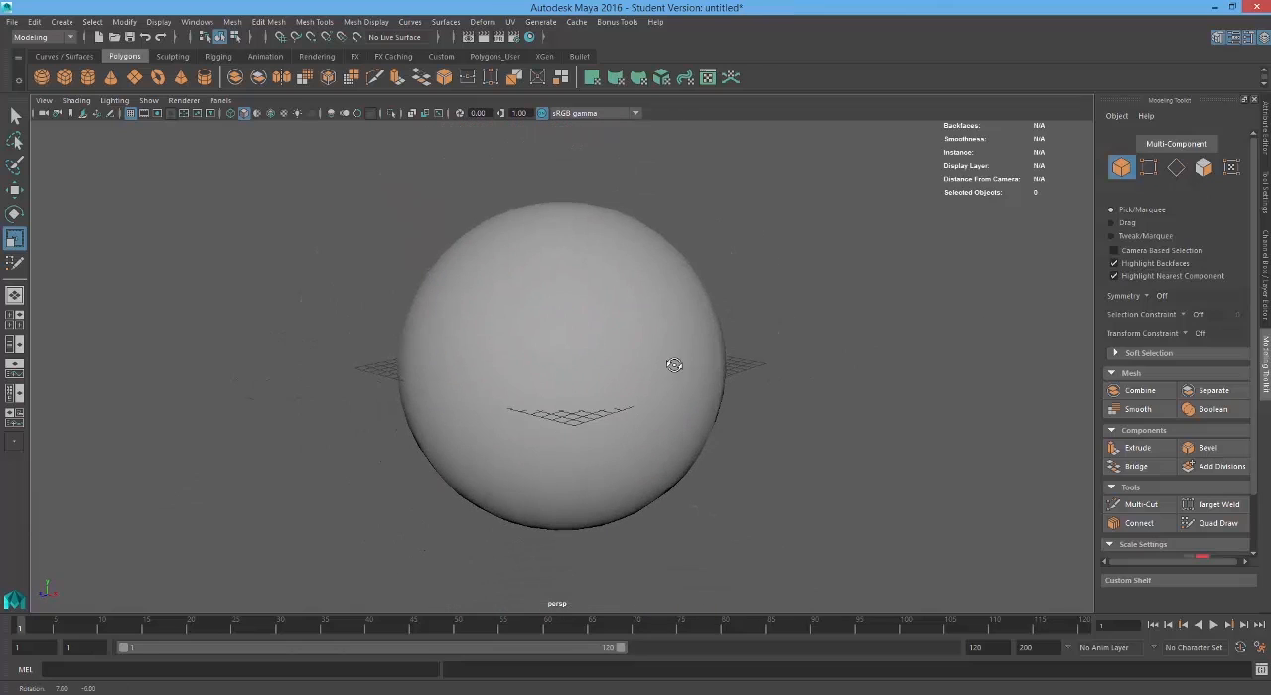
Step: Turn on wireframe-on-shaded display so the sphere's edges show over its shaded surface
click(270, 113)
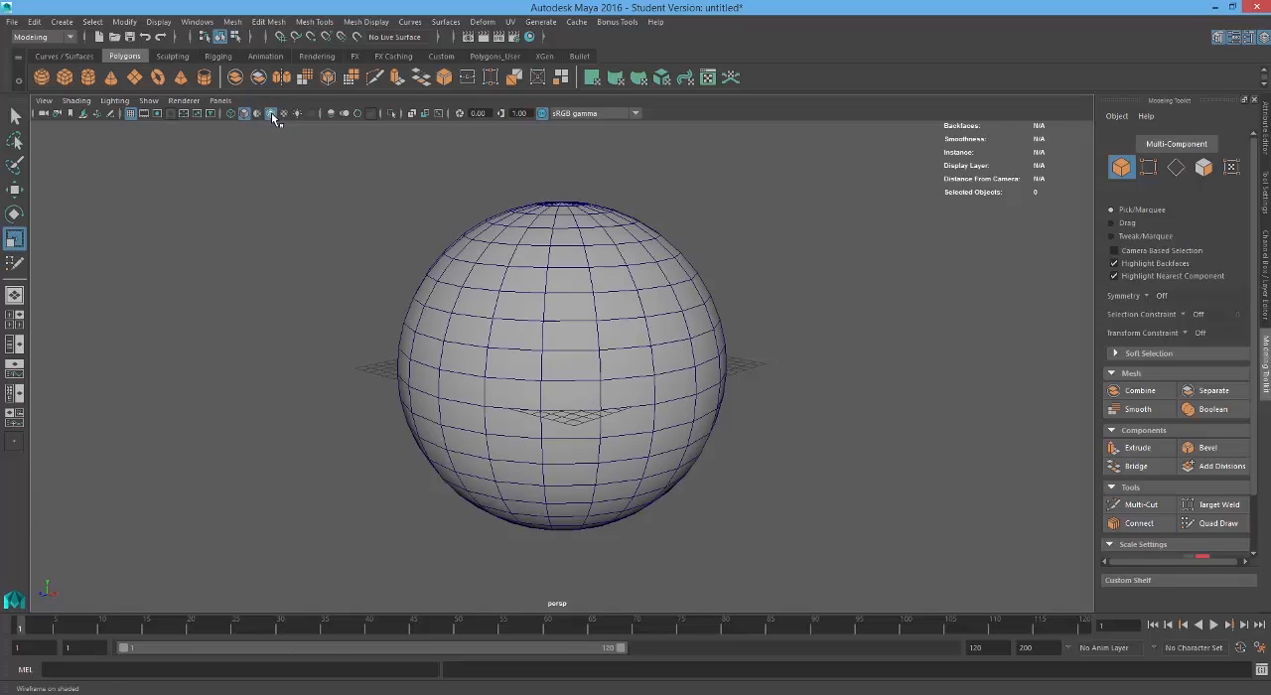
alt+drag(404, 421, 386, 426)
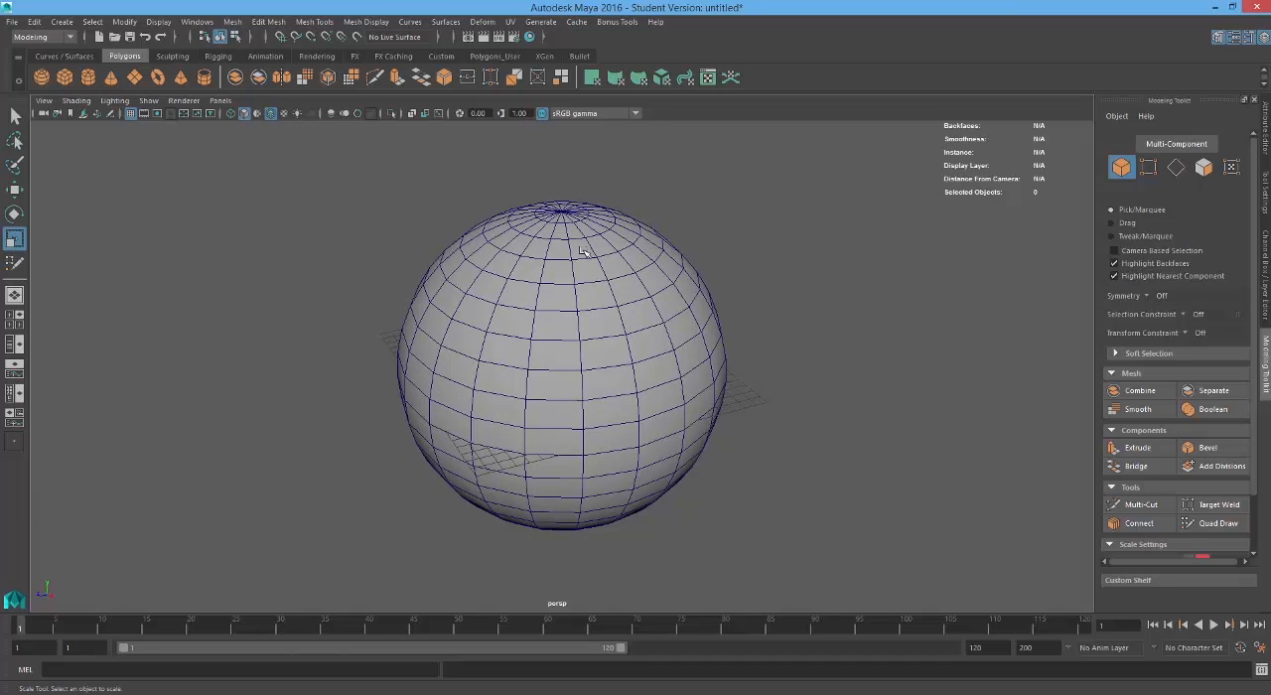
alt+drag(514, 322, 514, 353)
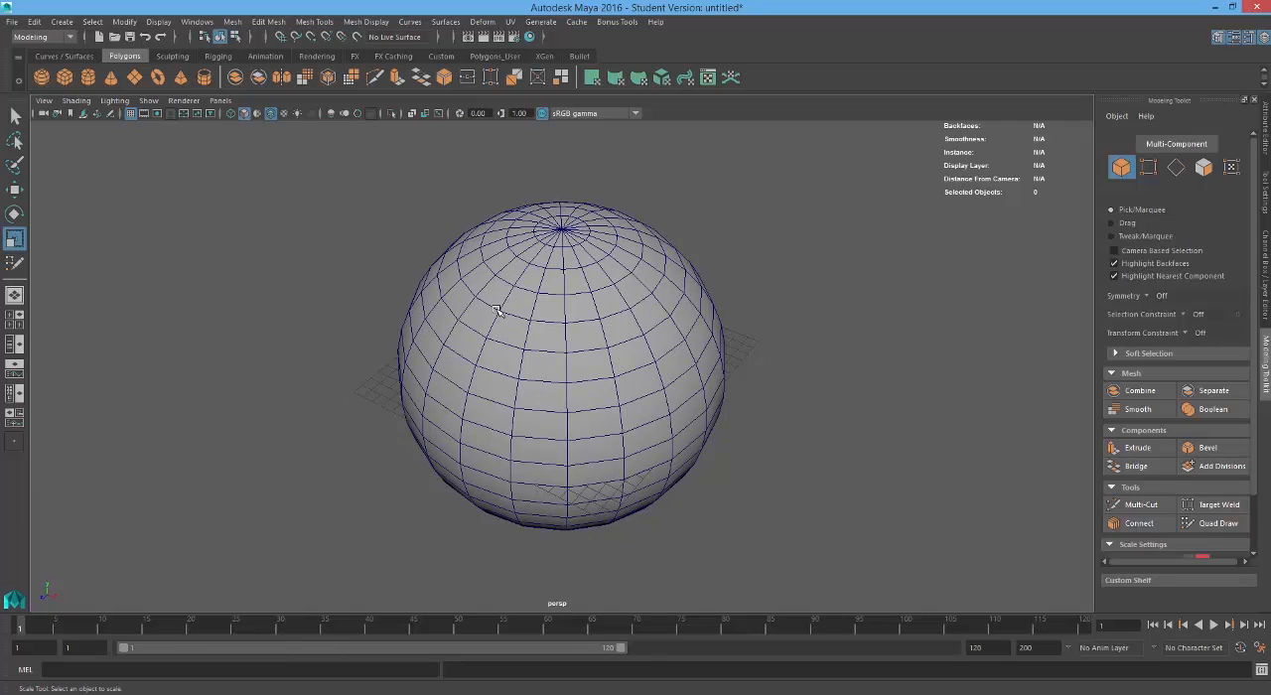
alt+drag(527, 349, 563, 358)
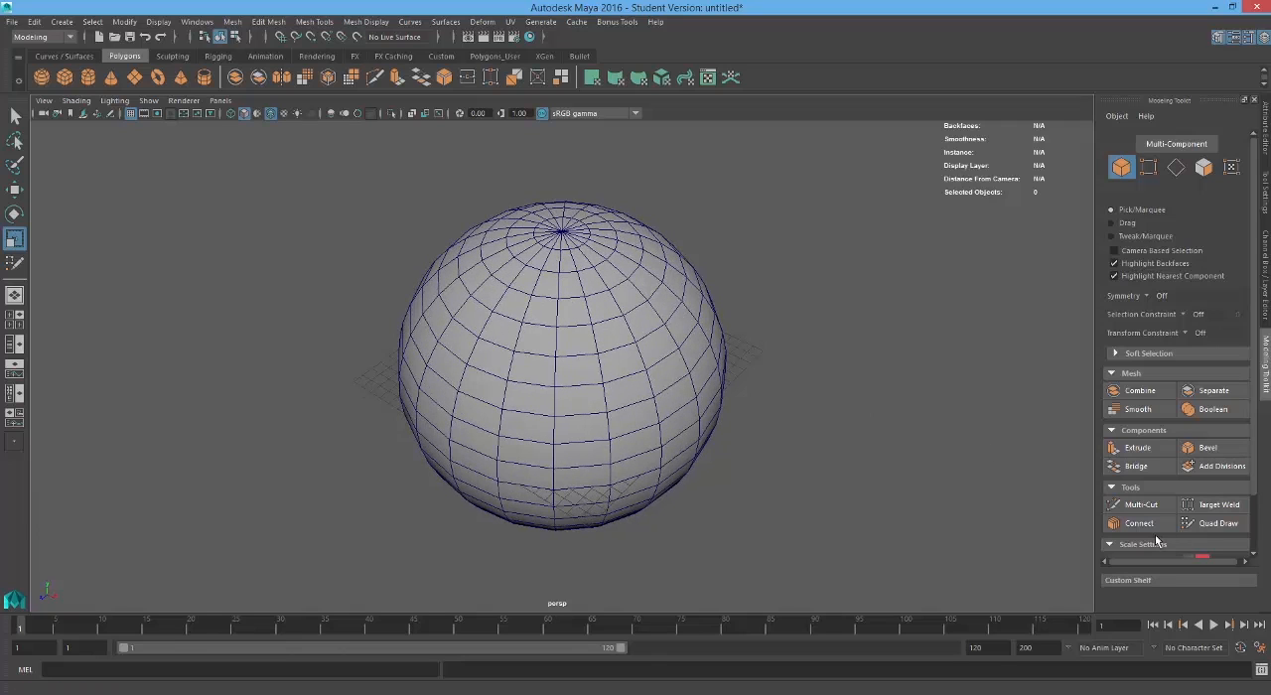
alt+drag(599, 484, 566, 469)
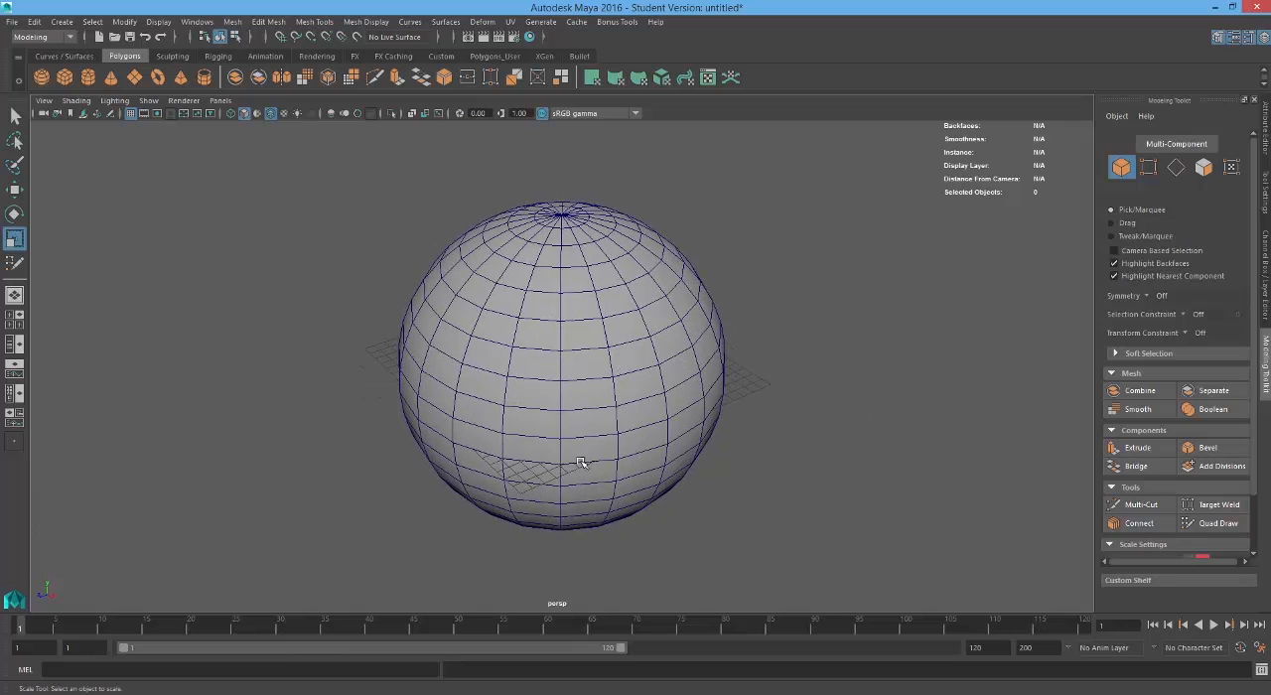
Step: Try to place four Quad Draw points on the front of the sphere without making the sphere live
click(1217, 523)
alt+drag(611, 461, 537, 504)
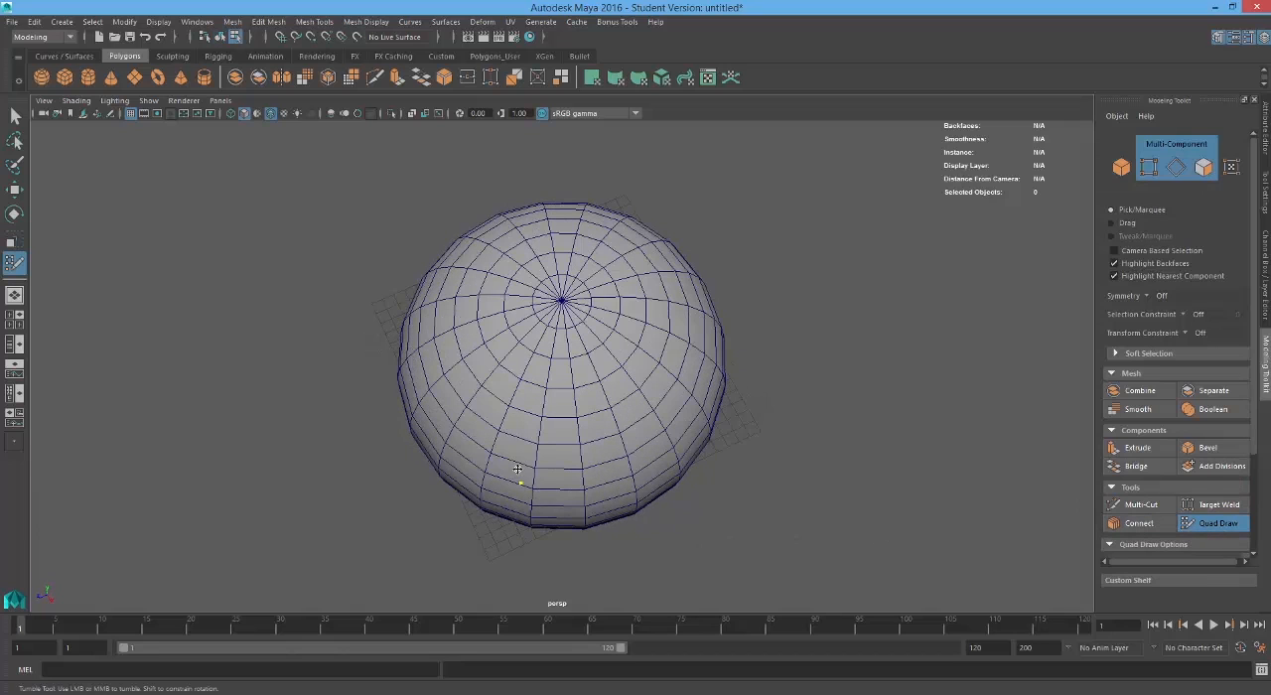
alt+drag(625, 420, 574, 268)
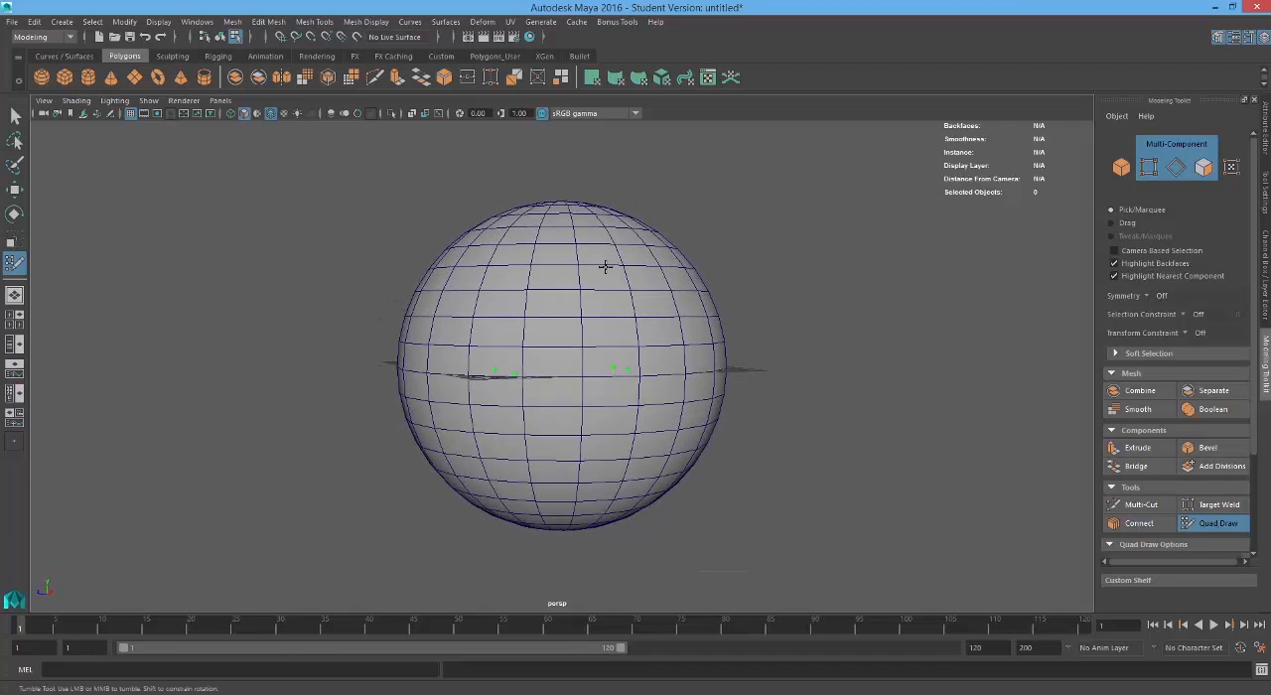
alt+drag(651, 397, 646, 426)
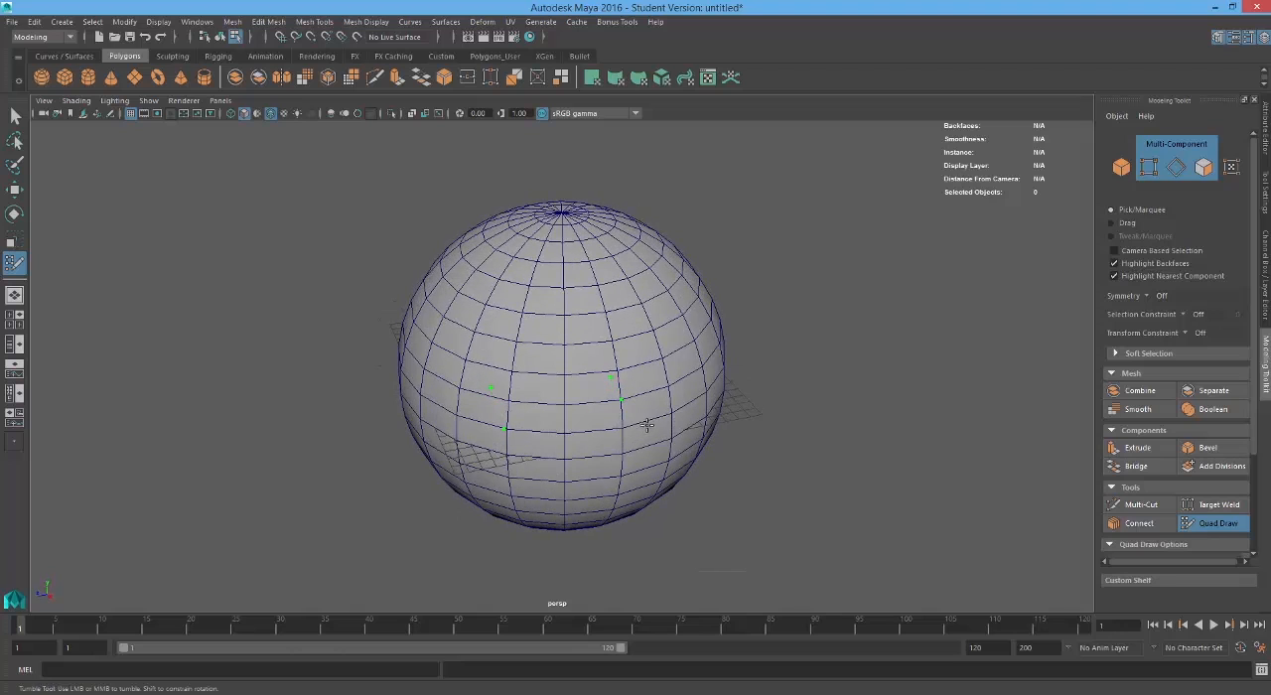
alt+drag(643, 373, 685, 357)
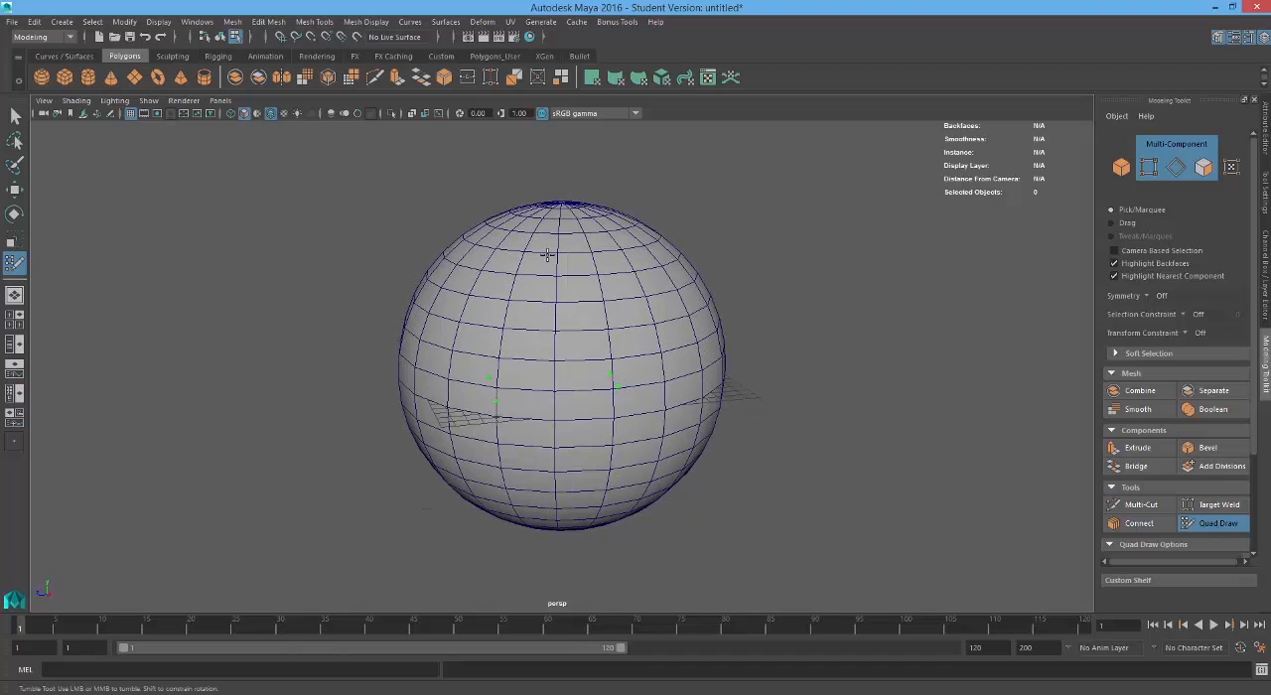
alt+drag(644, 227, 566, 211)
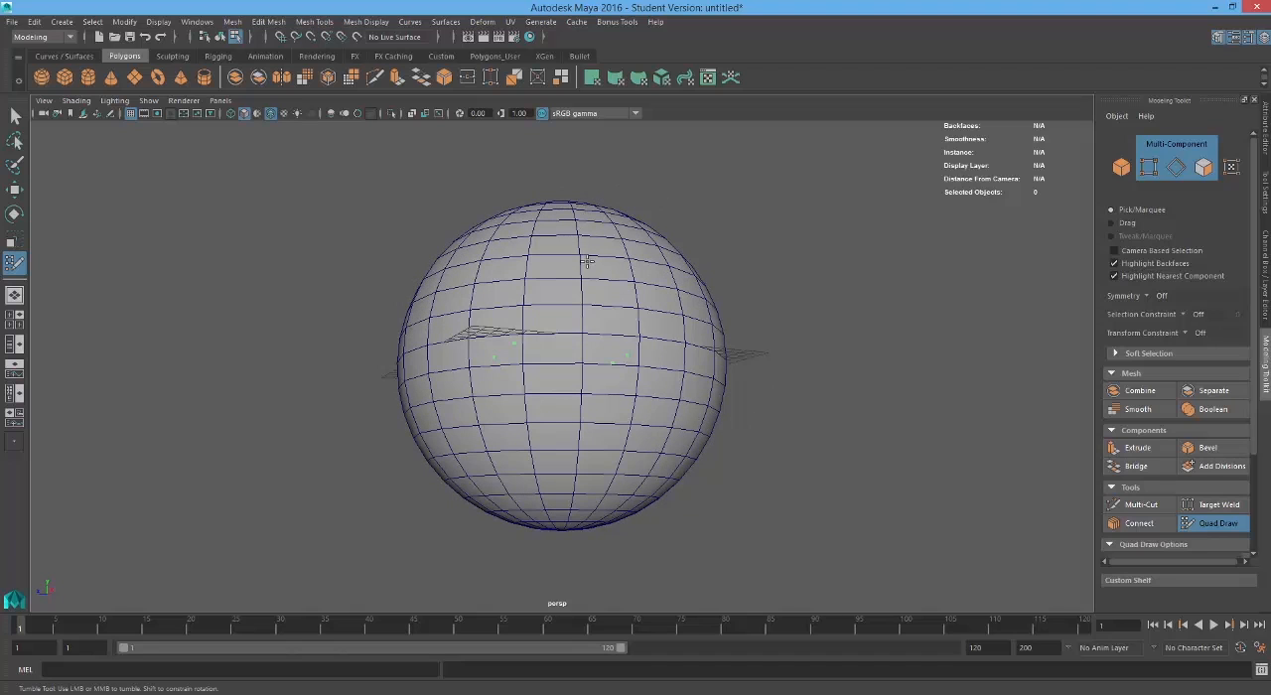
Step: Leave Quad Draw, select the whole sphere in object mode and make it the live surface
key(q)
mouse_move(579, 275)
alt+mouse_down()
mouse_move(582, 366)
mouse_move(596, 360)
alt+mouse_up()
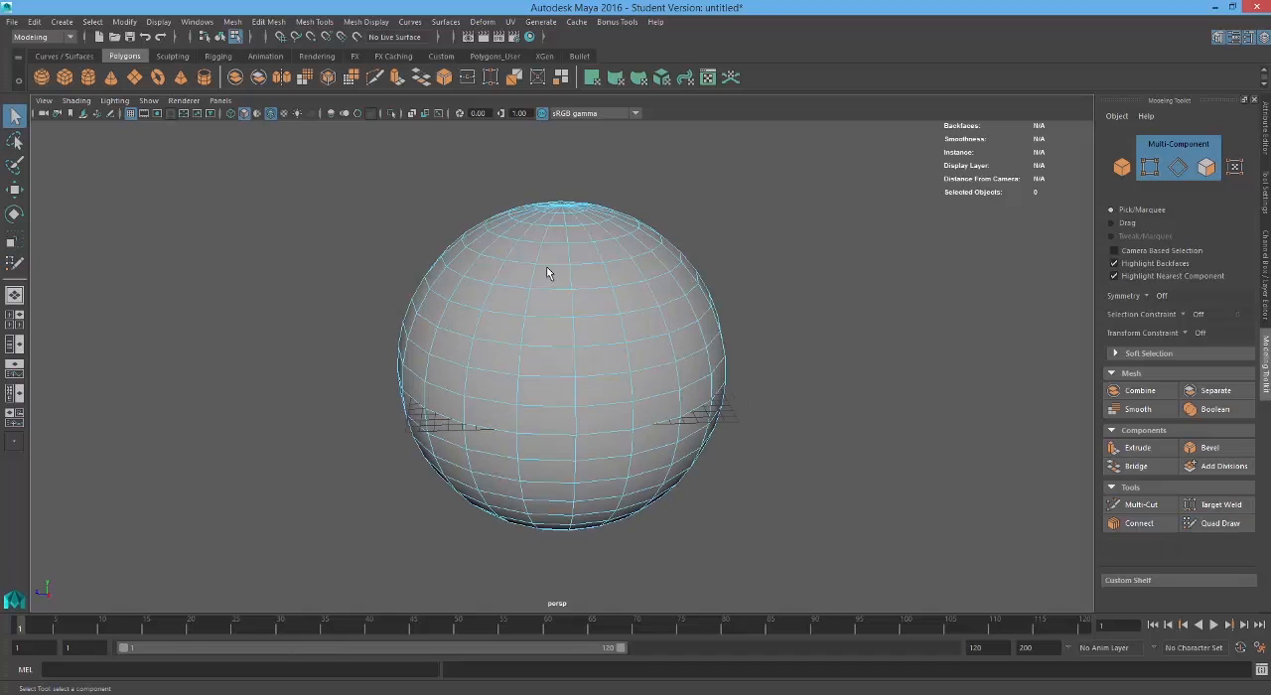
right_drag(547, 271, 640, 216)
click(465, 306)
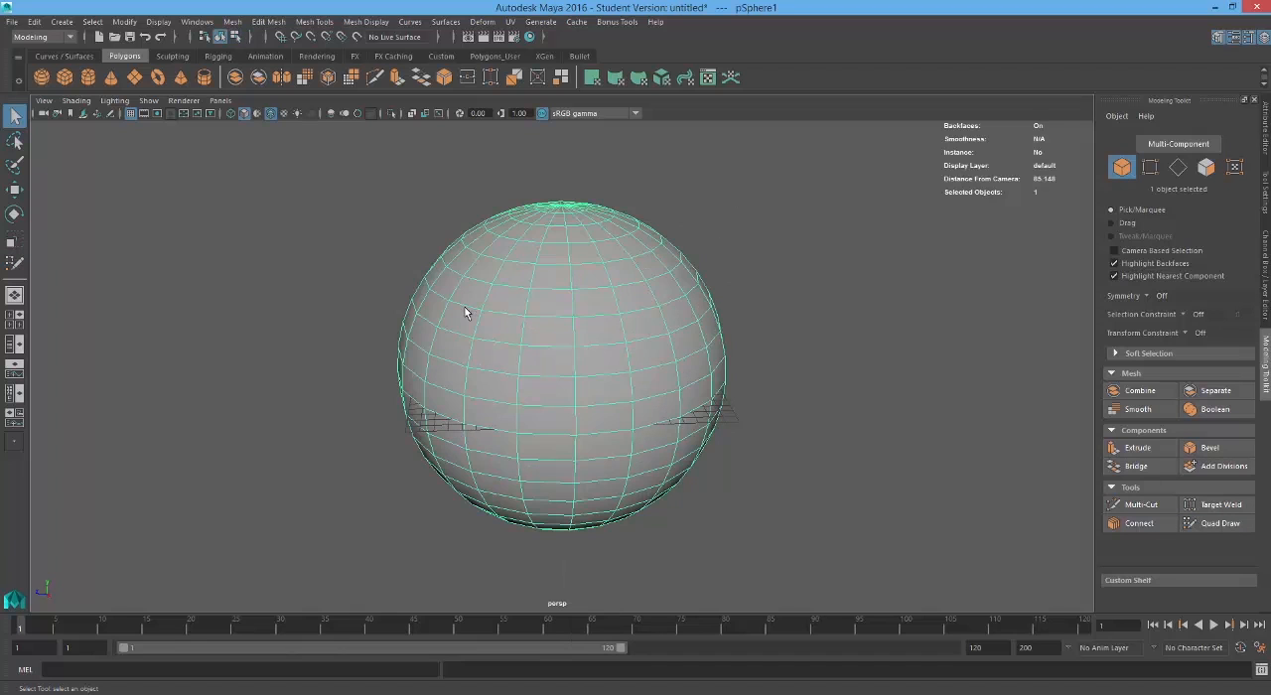
right_drag(610, 275, 724, 215)
right_drag(676, 252, 678, 255)
click(360, 38)
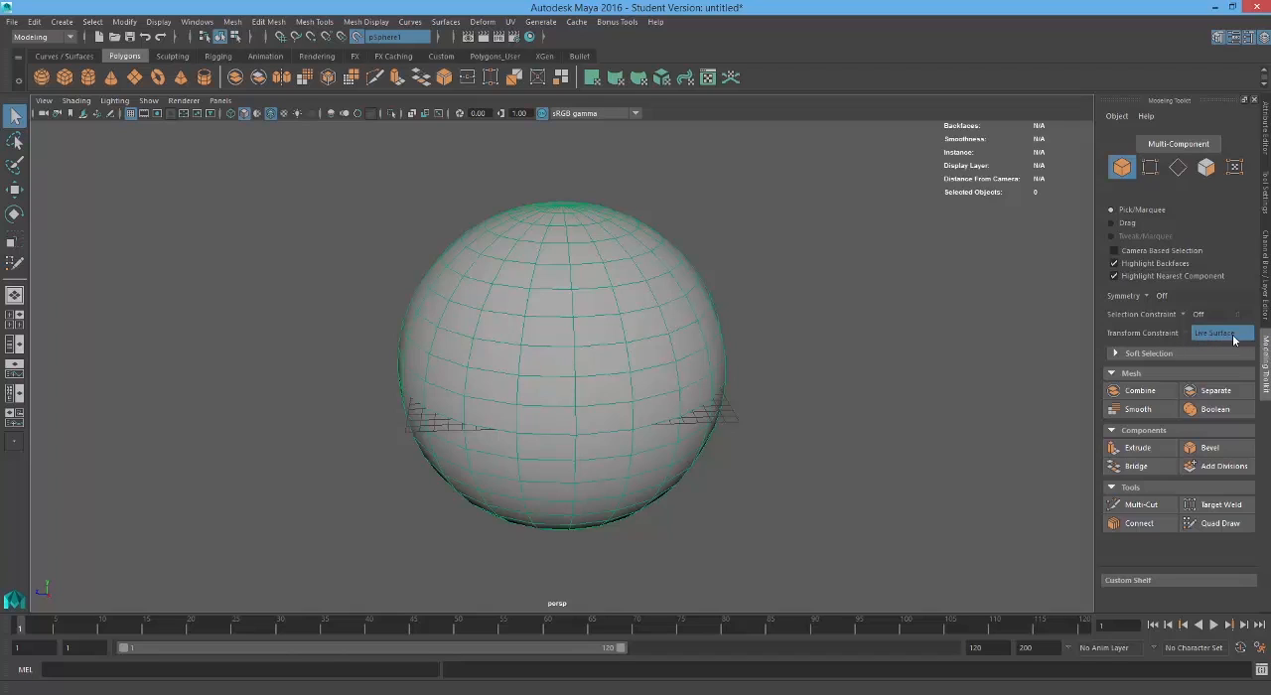
Step: Activate Quad Draw on the live sphere and delete the four stray points from the first attempt
click(1220, 523)
alt+drag(692, 369, 637, 399)
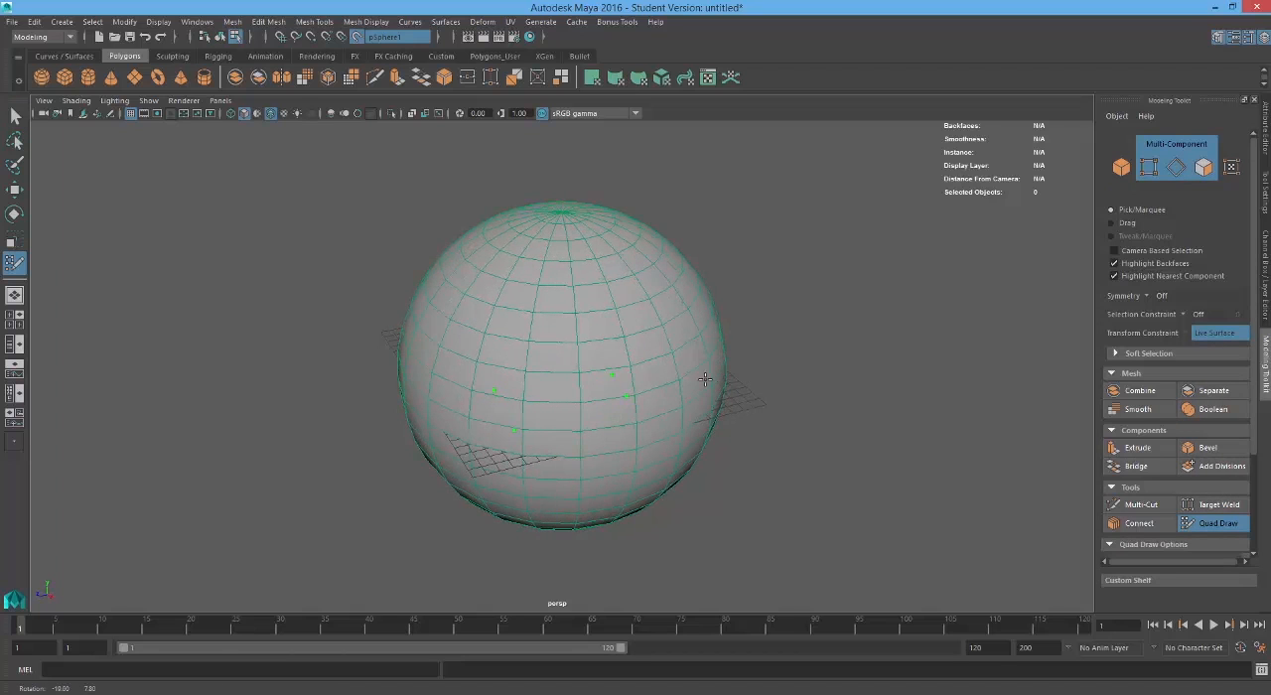
click(626, 397)
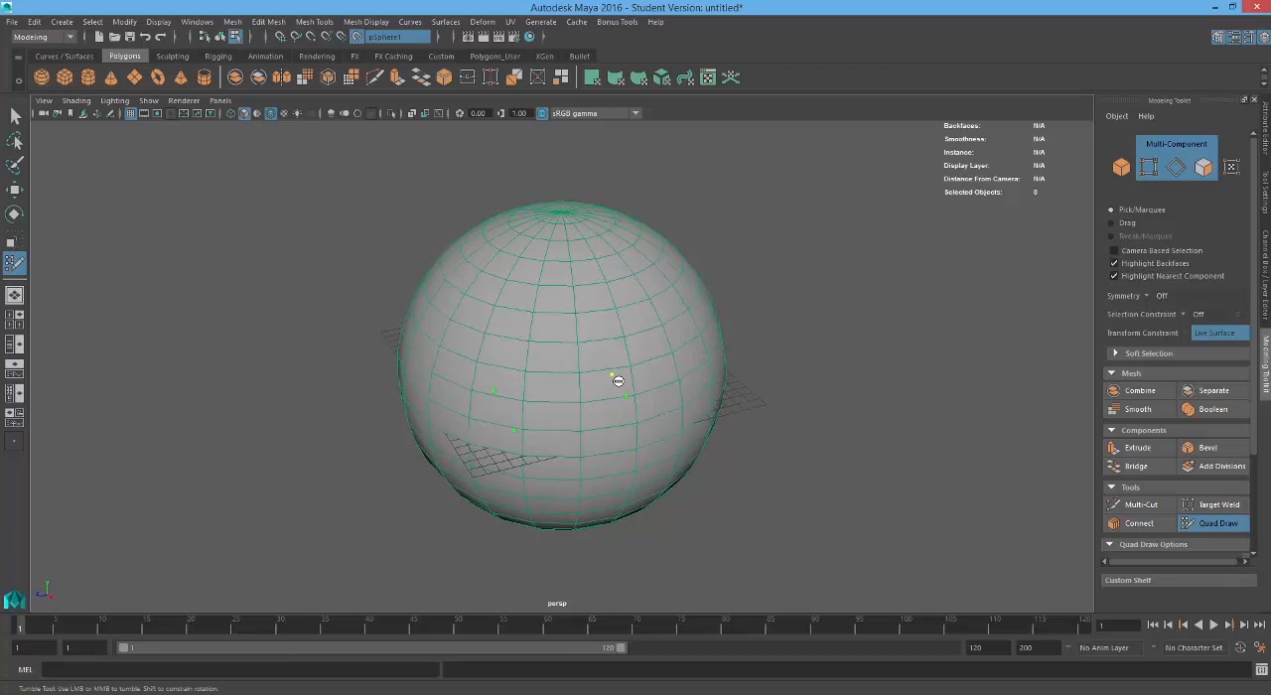
alt+drag(613, 414, 627, 408)
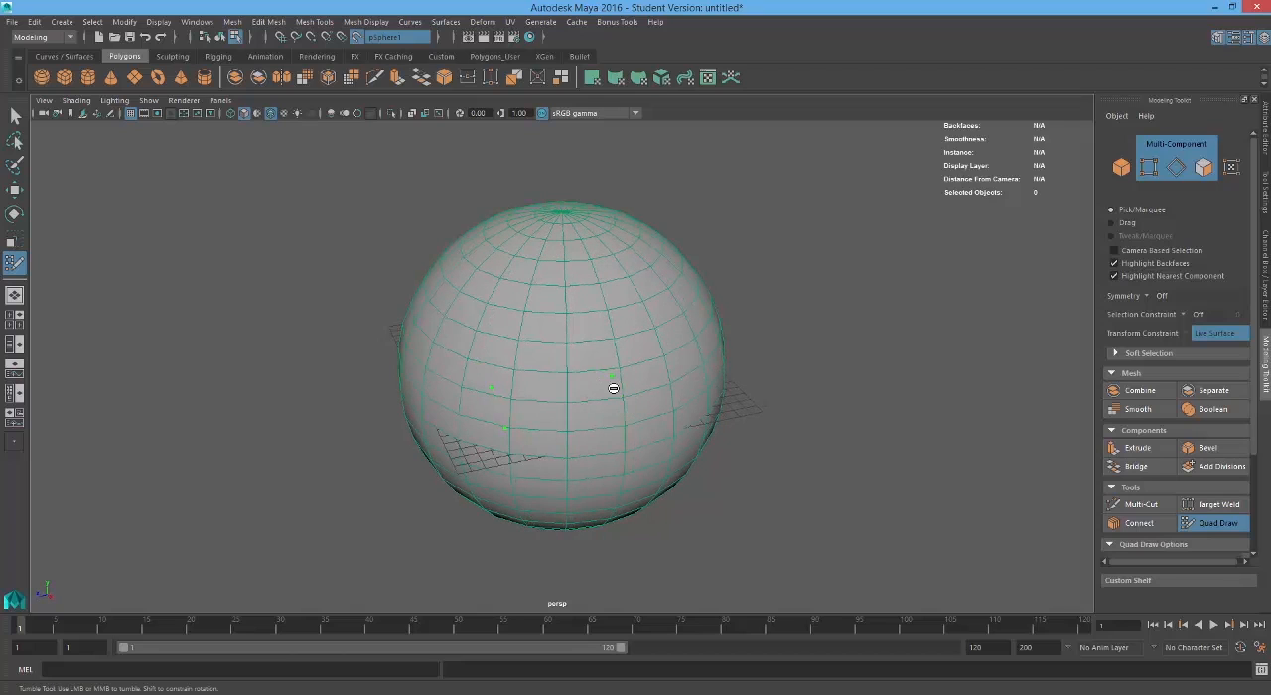
ctrl+shift+click(506, 430)
ctrl+shift+click(491, 389)
alt+drag(634, 421, 662, 442)
alt+drag(589, 364, 555, 357)
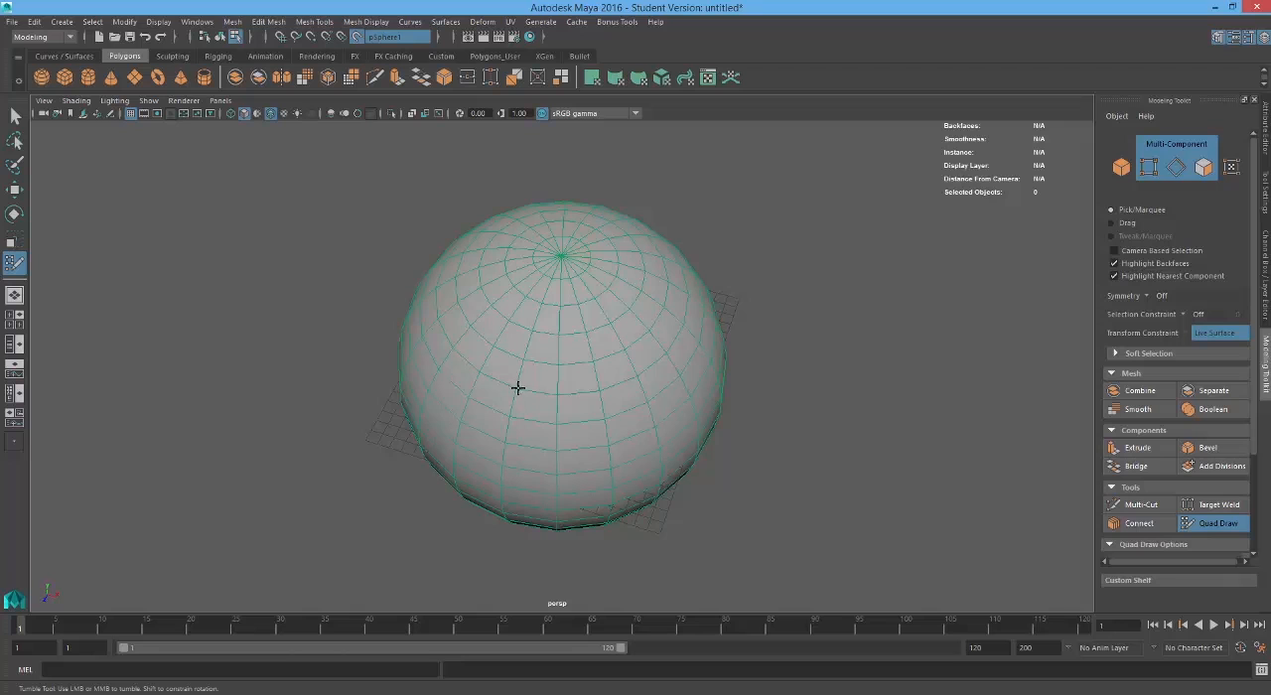
Step: Place four Quad Draw points on the sphere's upper front surface and fill them with a quad
alt+drag(518, 387, 545, 386)
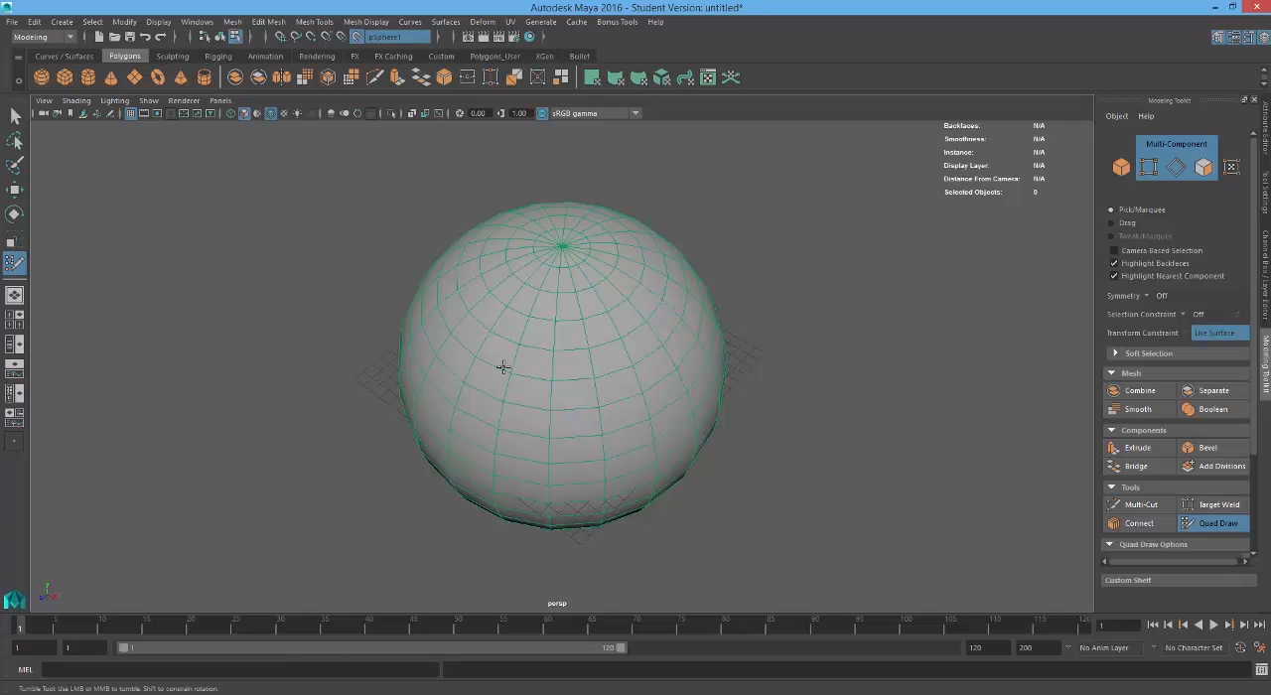
alt+drag(501, 361, 491, 362)
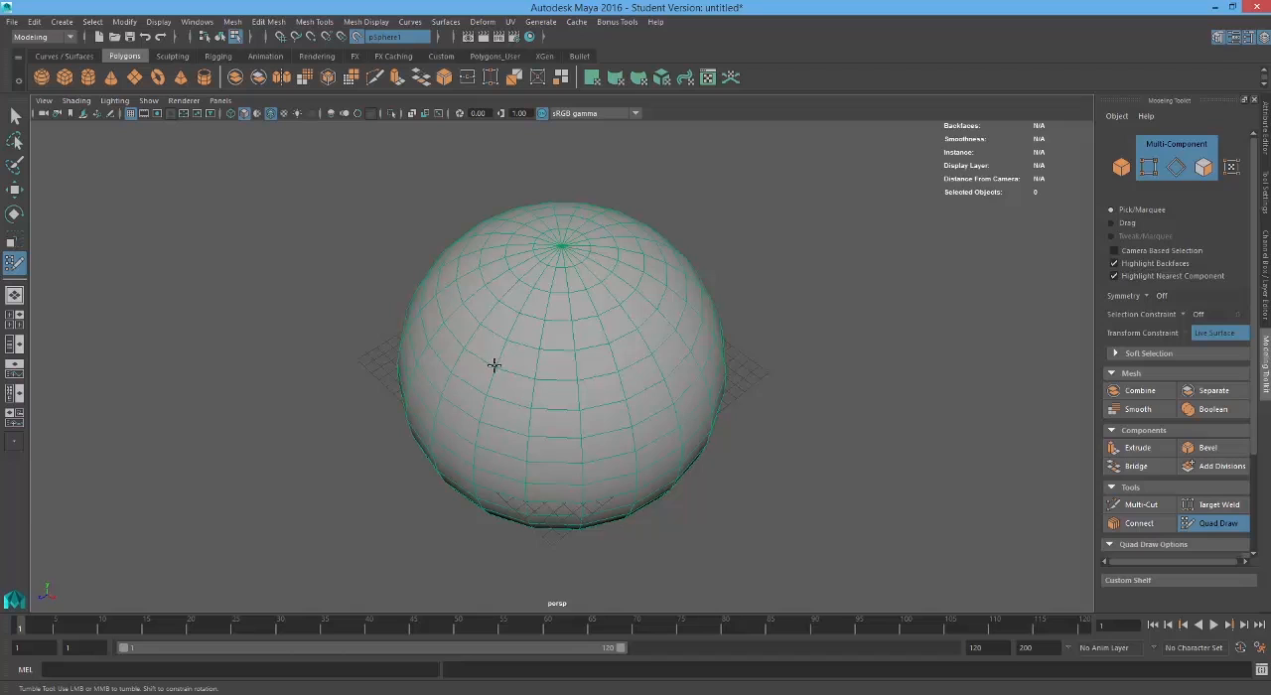
alt+drag(476, 377, 506, 367)
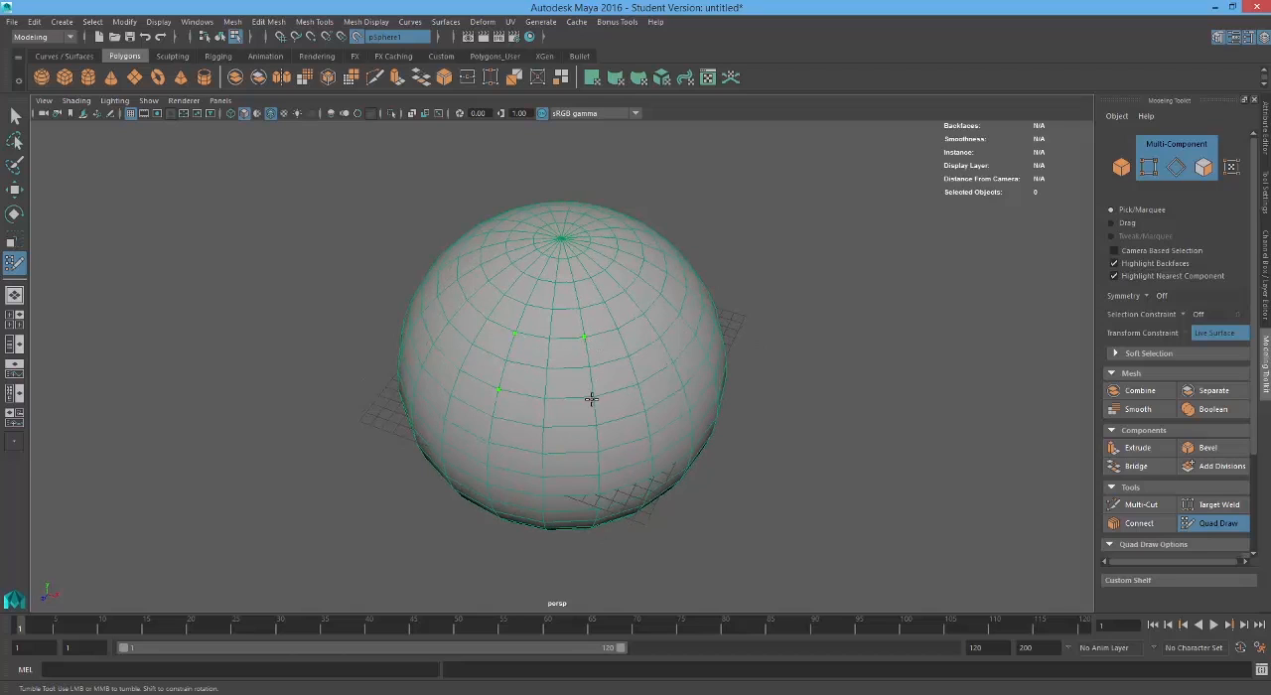
alt+drag(604, 428, 581, 397)
scroll(625, 348, up, 3)
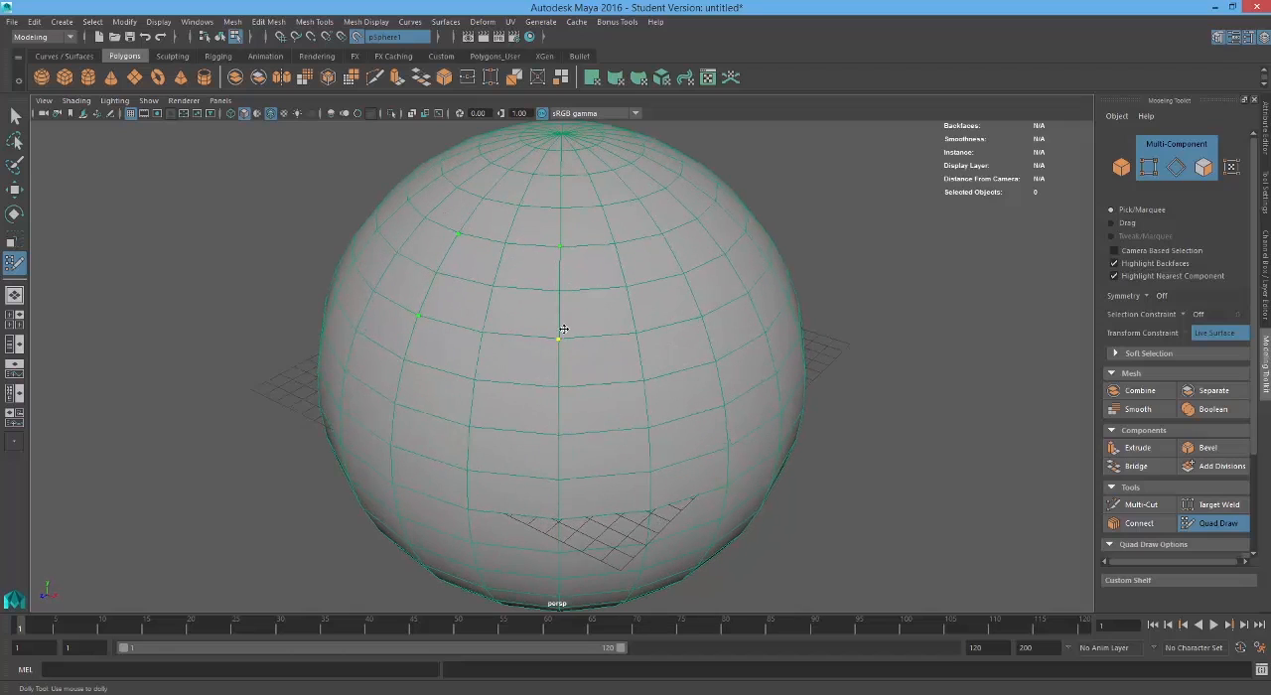
alt+drag(518, 318, 546, 346)
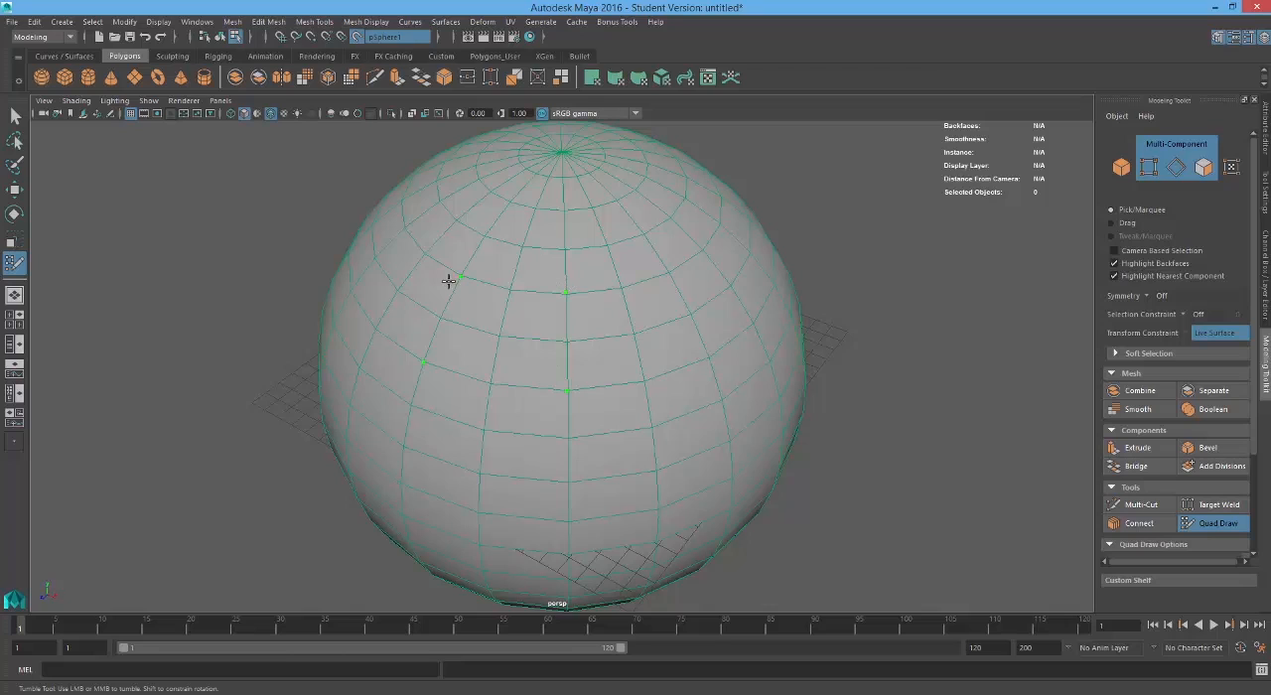
shift+click(507, 339)
shift+click(503, 355)
Step: Extend the quad into a strip around the upper sphere by placing more points and filling three further quads
alt+drag(630, 388, 522, 380)
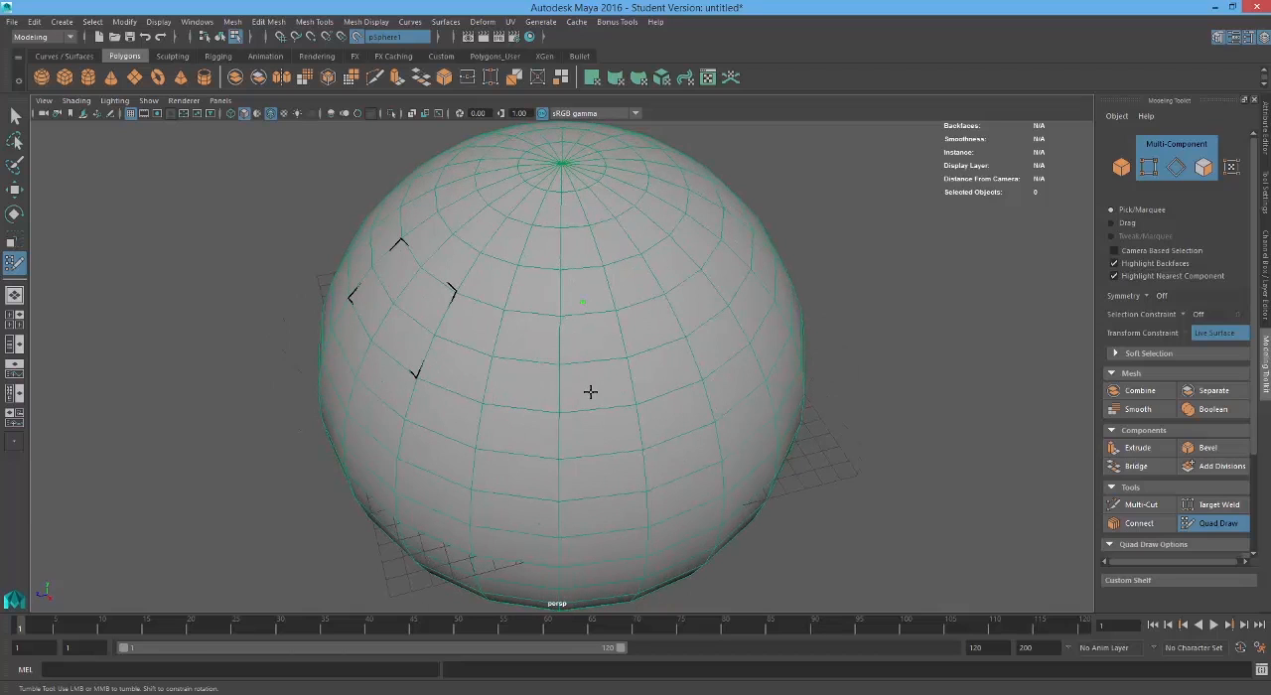
shift+click(537, 354)
alt+drag(703, 377, 617, 363)
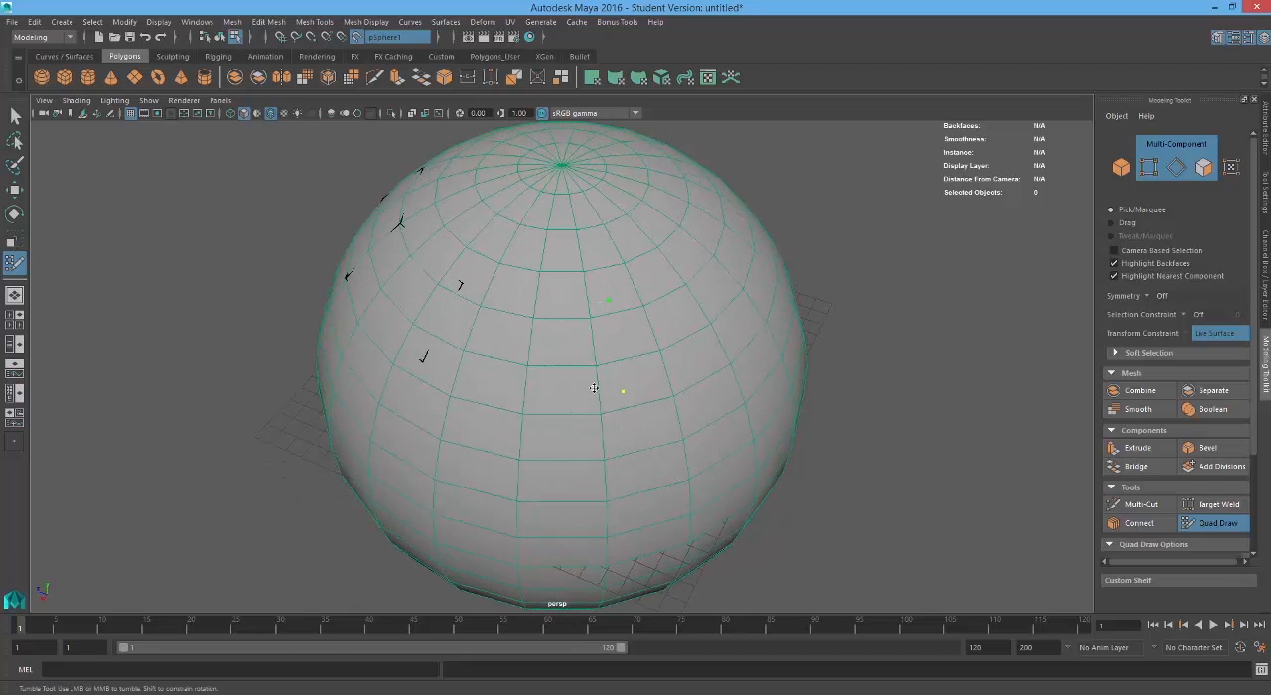
shift+click(543, 351)
mouse_move(695, 393)
alt+mouse_down()
mouse_move(622, 376)
mouse_move(618, 397)
mouse_move(605, 361)
mouse_move(559, 335)
mouse_move(588, 364)
mouse_move(685, 388)
alt+mouse_up()
shift+click(562, 365)
Step: Try moving an upper vertex of the quad strip across the surface toward the sphere's pole
alt+drag(397, 279, 494, 292)
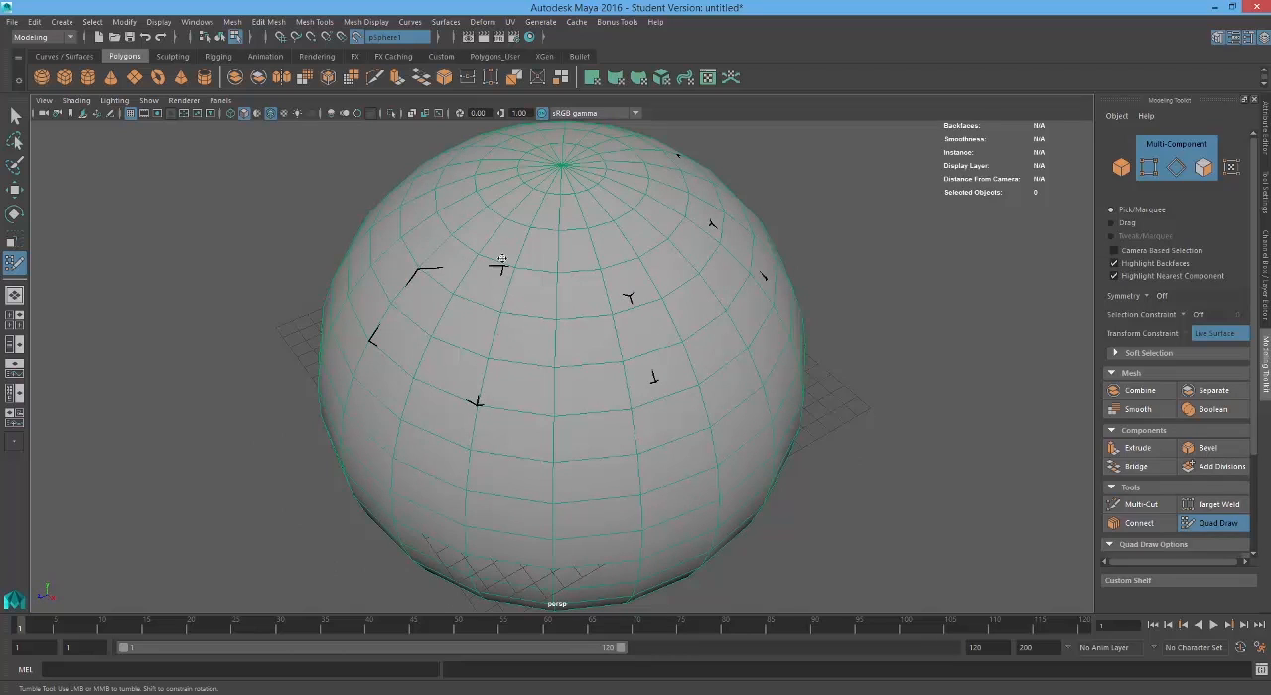
click(508, 139)
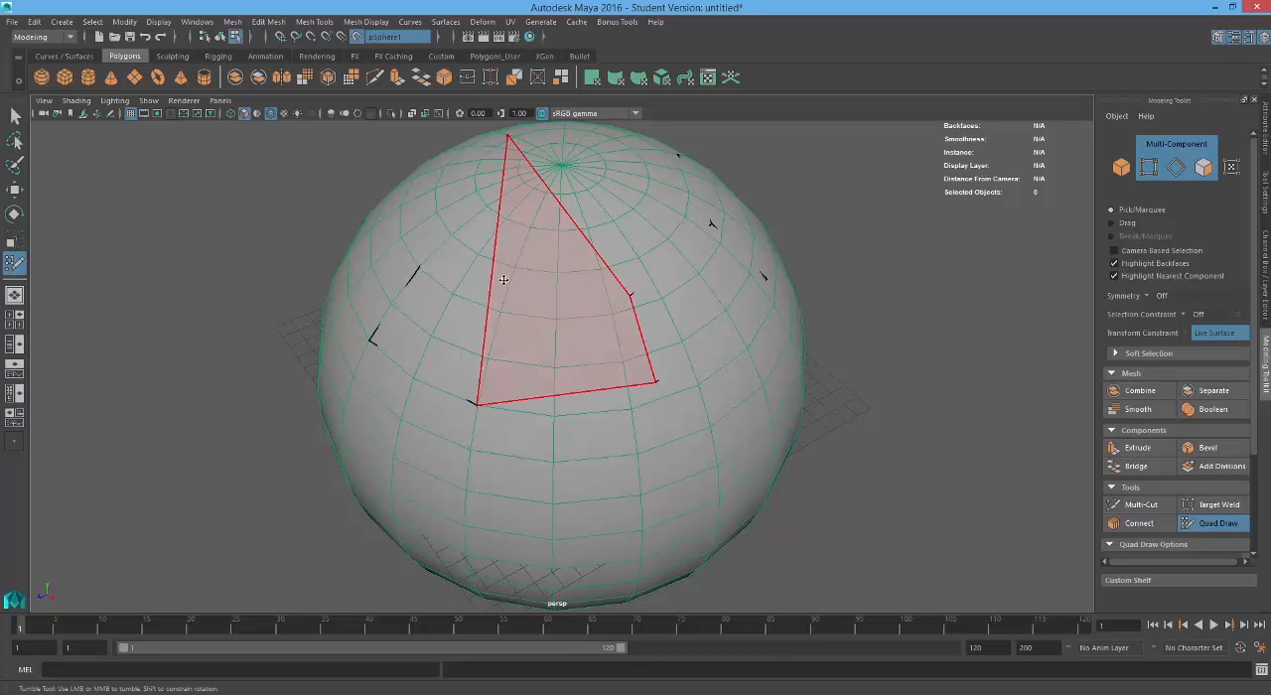
mouse_move(503, 280)
alt+mouse_down()
mouse_move(596, 248)
mouse_move(524, 204)
mouse_move(501, 213)
mouse_move(513, 277)
mouse_move(559, 264)
mouse_move(486, 275)
mouse_move(432, 337)
mouse_move(522, 241)
mouse_move(406, 327)
mouse_move(397, 371)
mouse_move(417, 405)
mouse_move(371, 350)
mouse_move(400, 351)
mouse_move(394, 336)
mouse_move(446, 361)
mouse_move(449, 381)
mouse_move(593, 427)
mouse_move(646, 280)
mouse_move(681, 238)
mouse_move(645, 430)
alt+mouse_up()
Step: Inspect the quad strip from several angles in wireframe display, and return to shaded display
key(4)
mouse_move(645, 431)
alt+middle_down()
mouse_move(543, 282)
mouse_move(454, 318)
alt+middle_up()
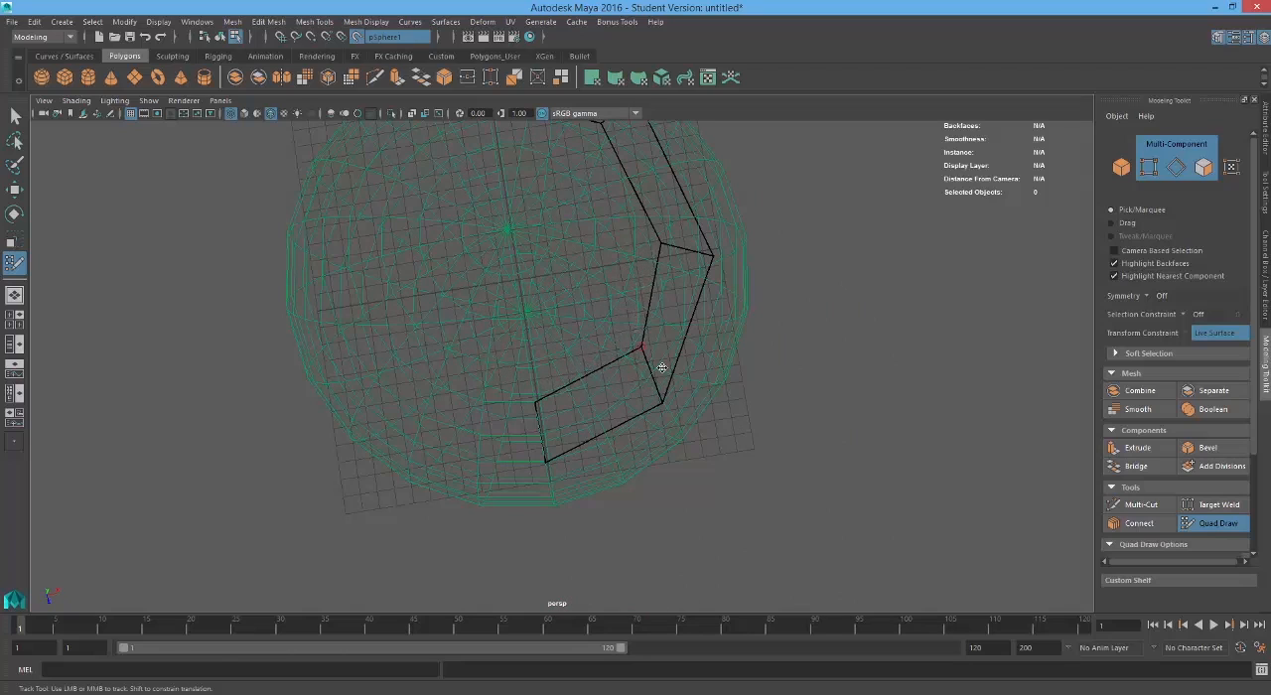
mouse_move(662, 367)
alt+mouse_down()
mouse_move(545, 304)
mouse_move(536, 276)
alt+mouse_up()
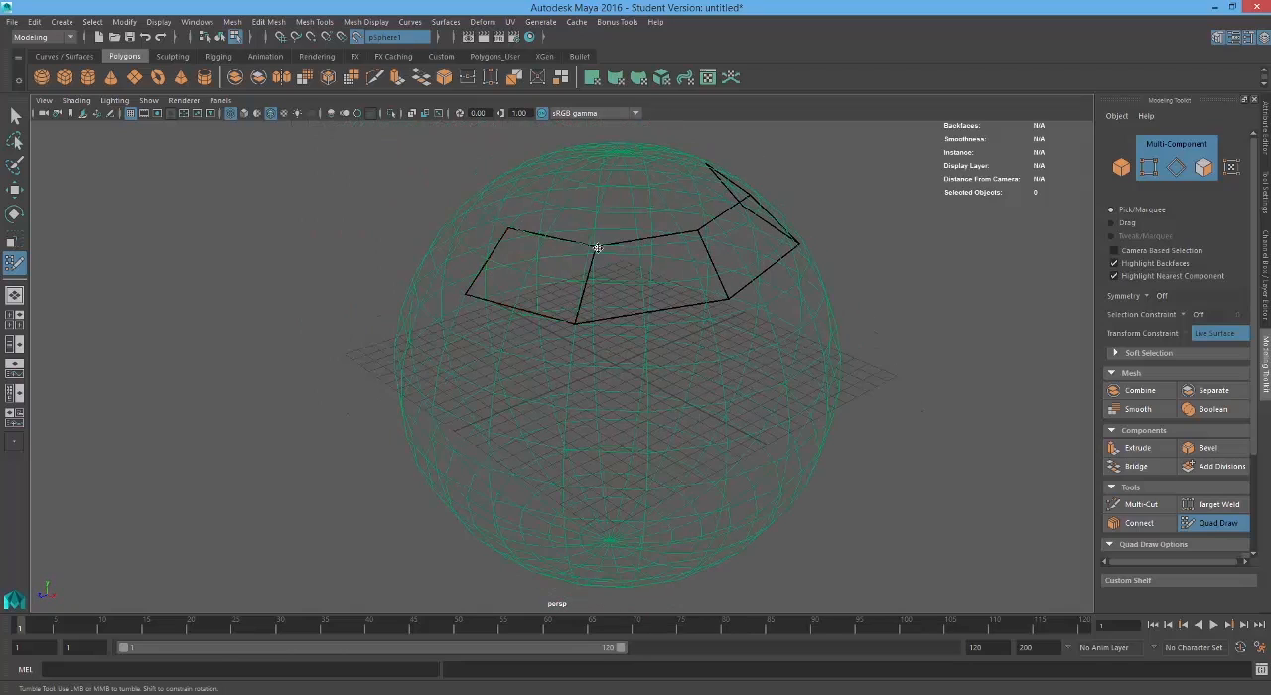
mouse_move(673, 308)
alt+mouse_down()
mouse_move(560, 318)
mouse_move(563, 306)
mouse_move(617, 334)
mouse_move(661, 327)
mouse_move(652, 345)
mouse_move(679, 356)
mouse_move(565, 359)
mouse_move(591, 368)
alt+mouse_up()
key(5)
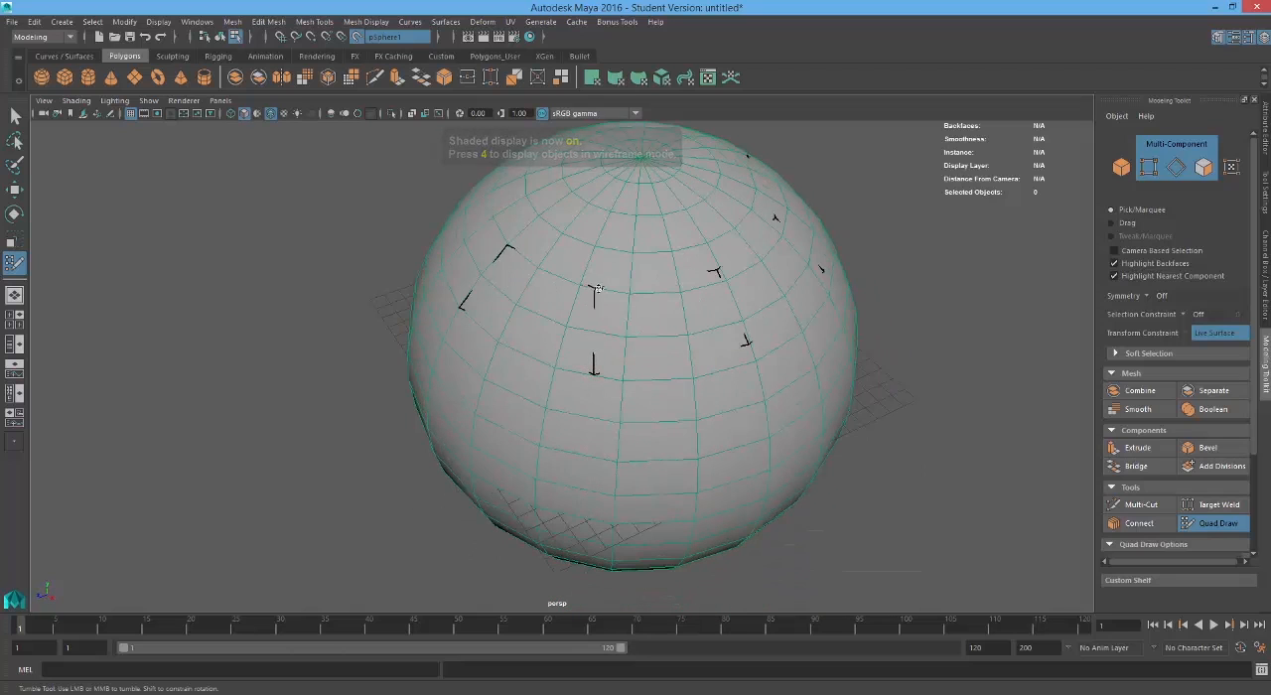
Step: Adjust the quad strip's shape by sliding its vertices and edges along the live sphere's surface
alt+drag(586, 293, 576, 335)
alt+drag(494, 337, 525, 312)
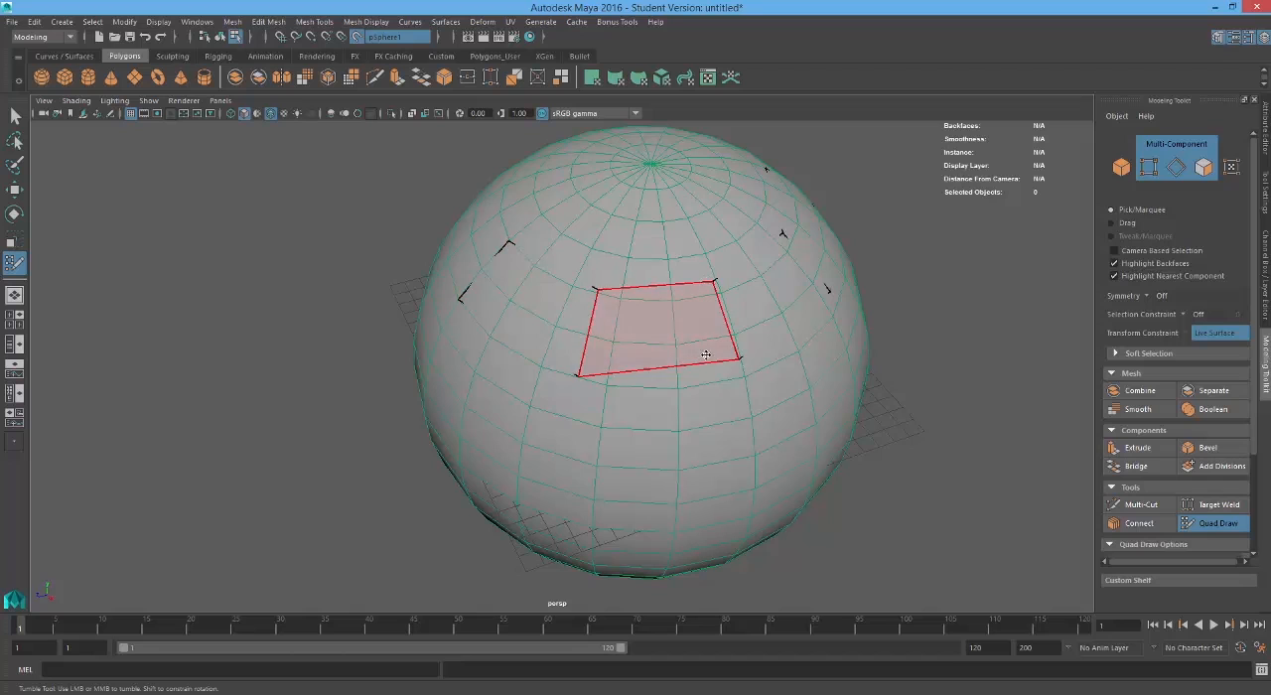
mouse_move(583, 298)
alt+mouse_down()
mouse_move(651, 318)
mouse_move(540, 341)
mouse_move(489, 232)
alt+mouse_up()
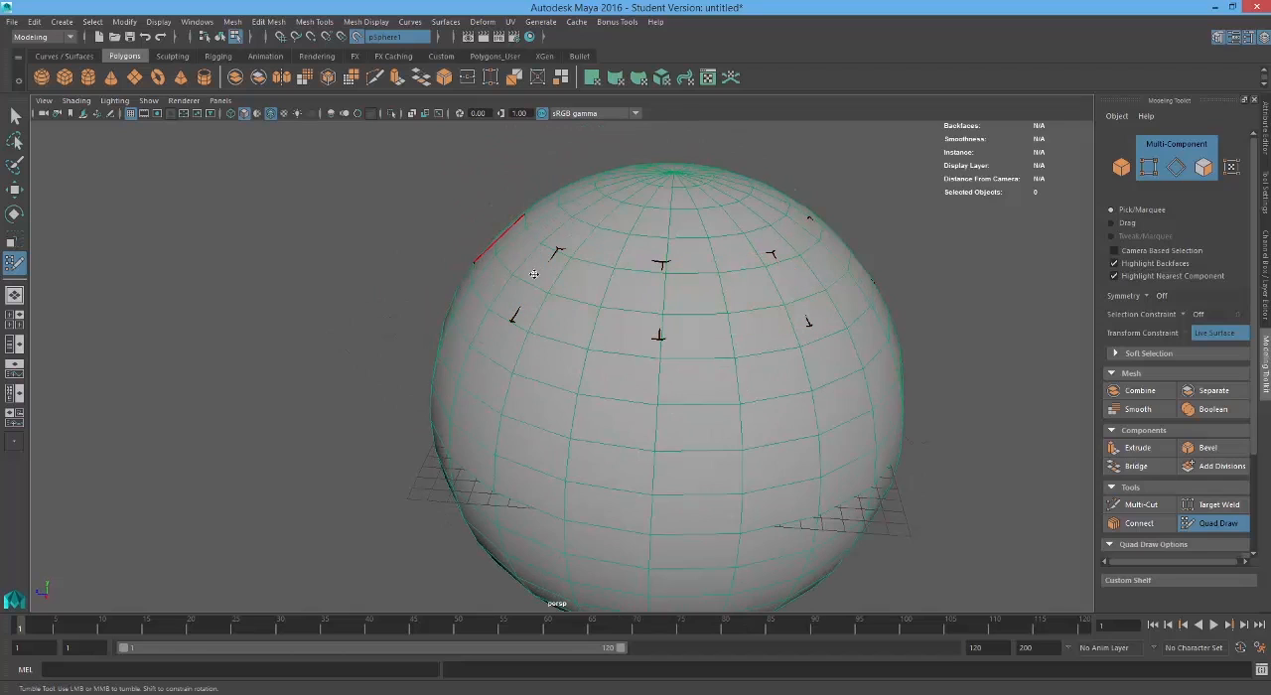
alt+drag(596, 295, 667, 274)
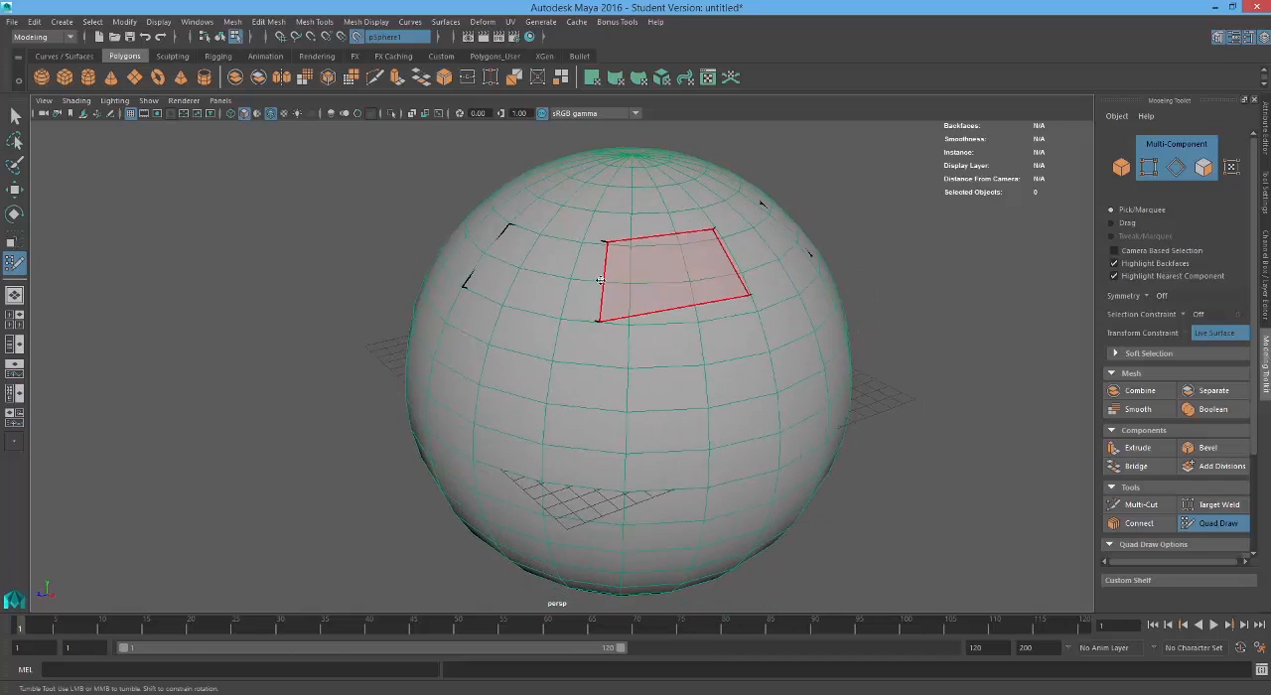
alt+middle_drag(668, 274, 657, 344)
alt+drag(657, 343, 607, 343)
alt+right_drag(608, 343, 651, 347)
alt+drag(651, 347, 643, 377)
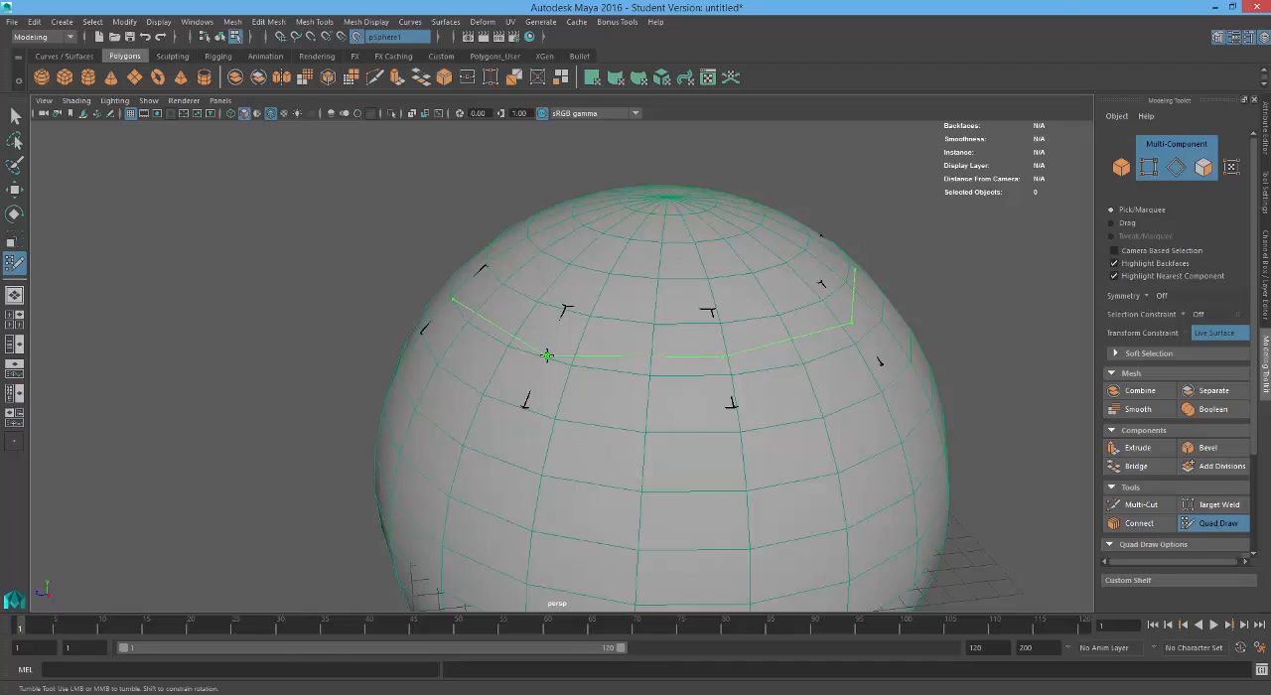
Step: Insert an edge loop running lengthwise through the middle of the quad strip
alt+drag(471, 314, 519, 316)
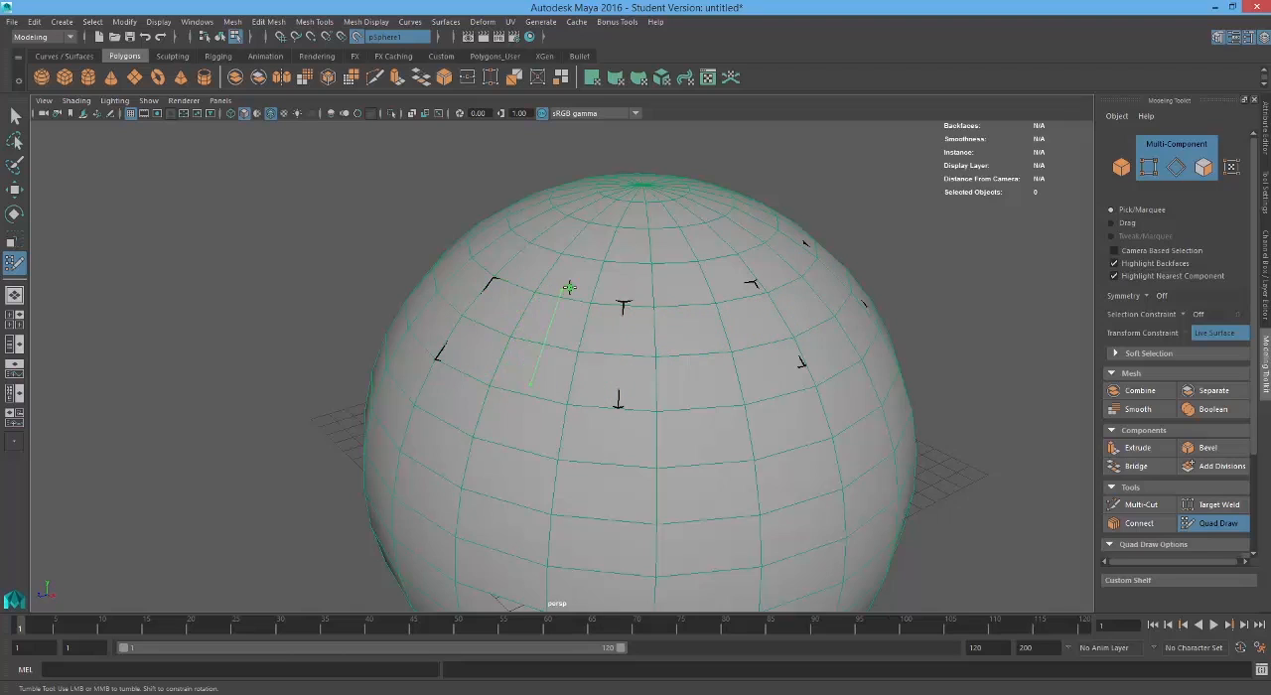
key(4)
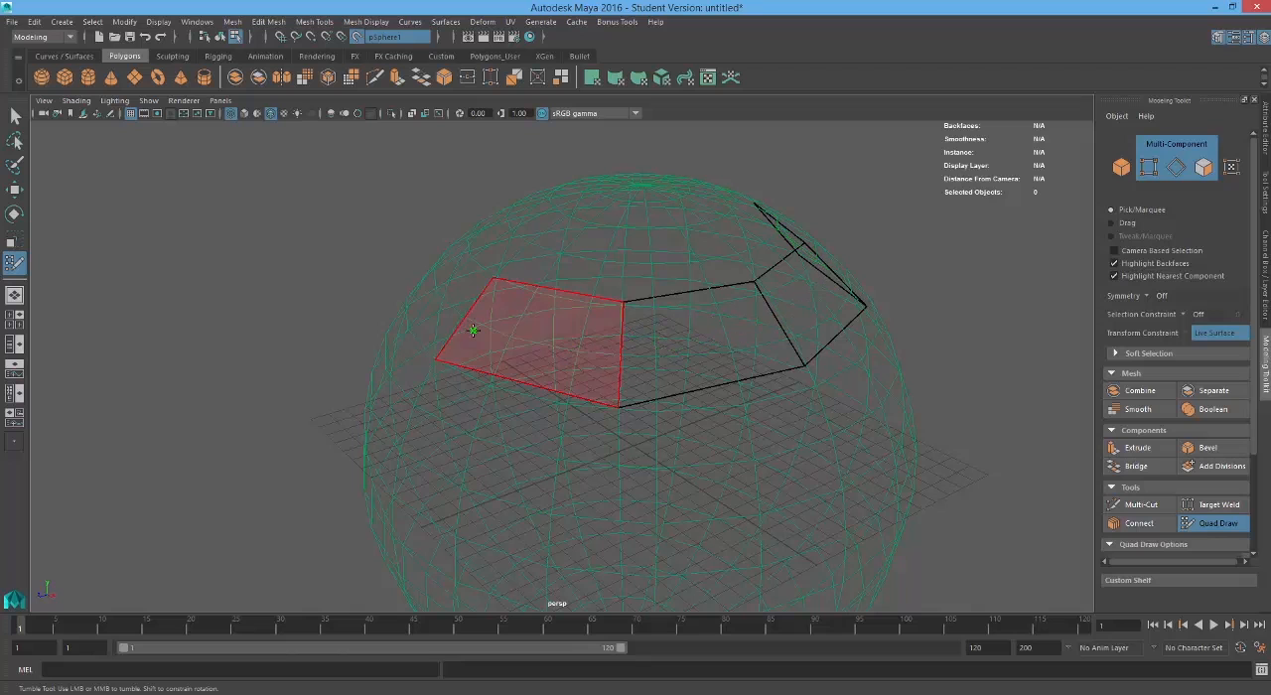
key(5)
alt+drag(477, 344, 442, 347)
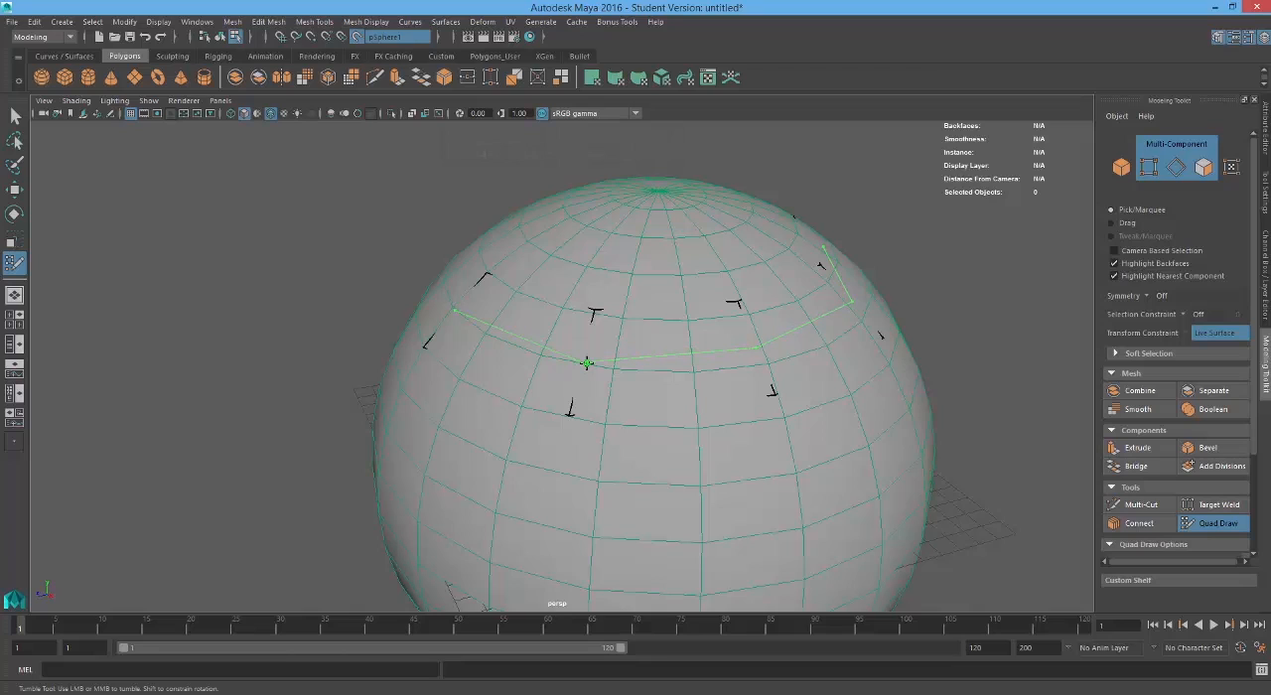
ctrl+click(587, 364)
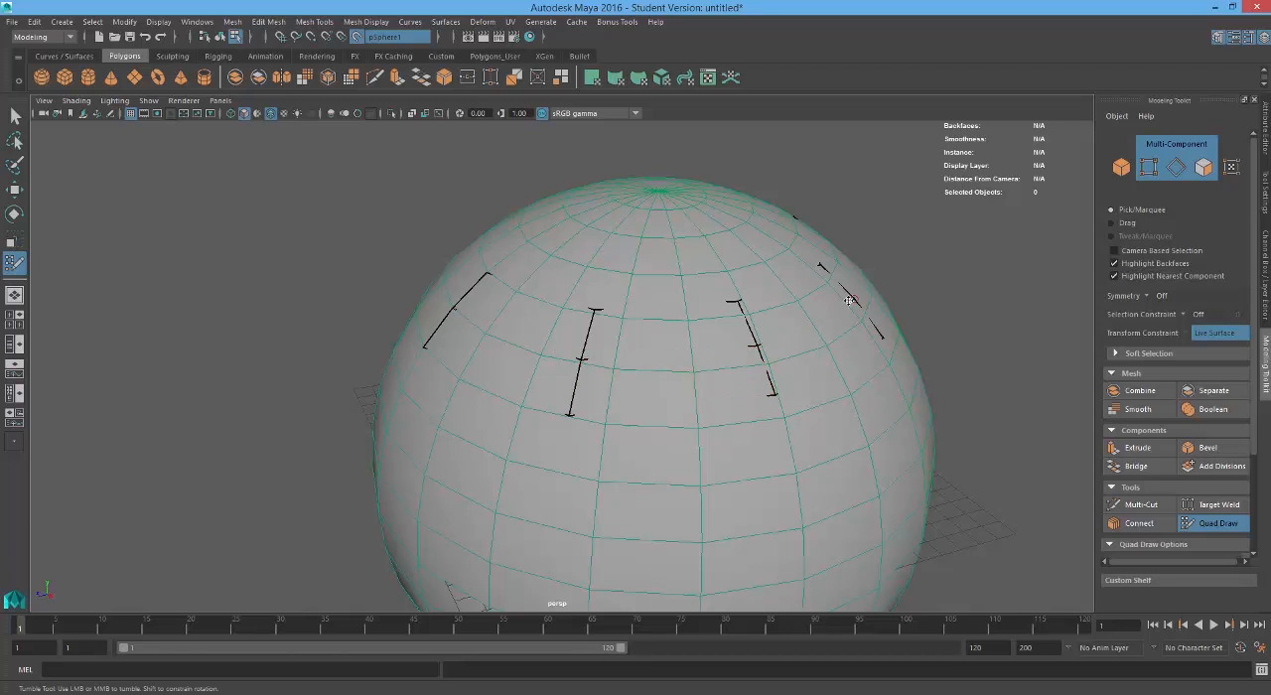
Step: Insert crosswise edge loops around the strip, splitting each of its original quads into narrower ones
alt+drag(851, 310, 828, 332)
mouse_move(699, 355)
alt+mouse_down()
mouse_move(683, 368)
mouse_move(693, 373)
alt+mouse_up()
alt+drag(514, 359, 582, 375)
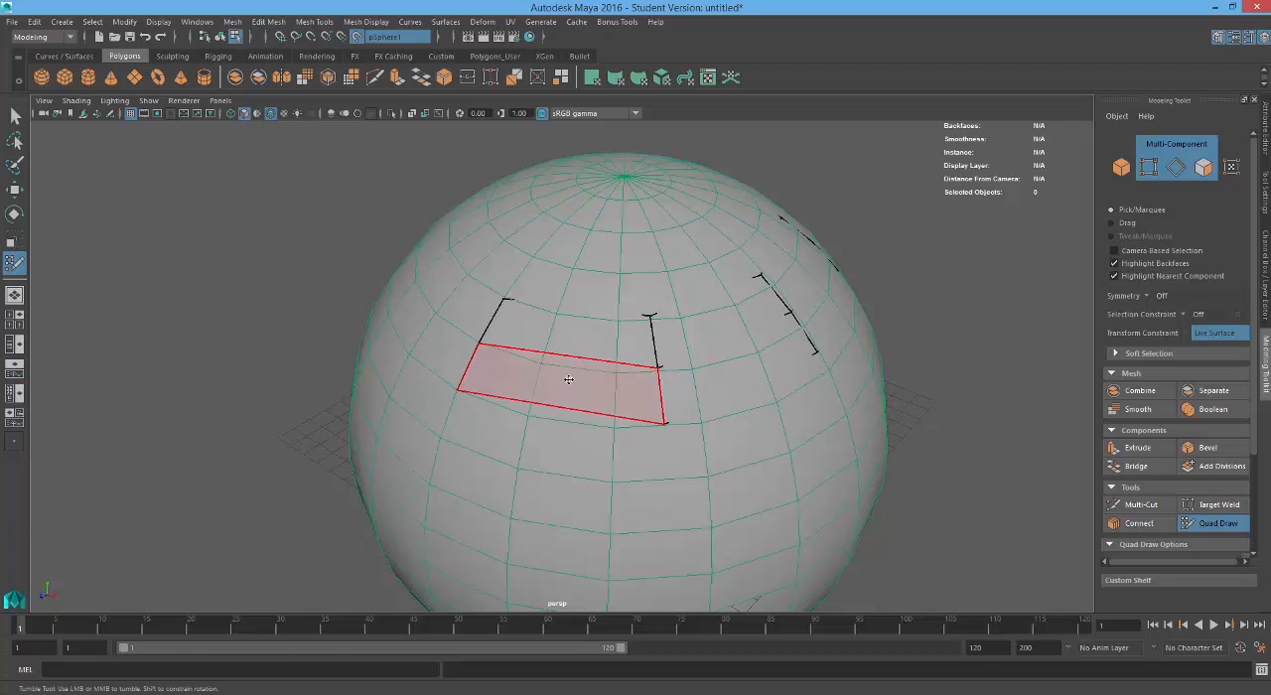
alt+drag(564, 355, 671, 394)
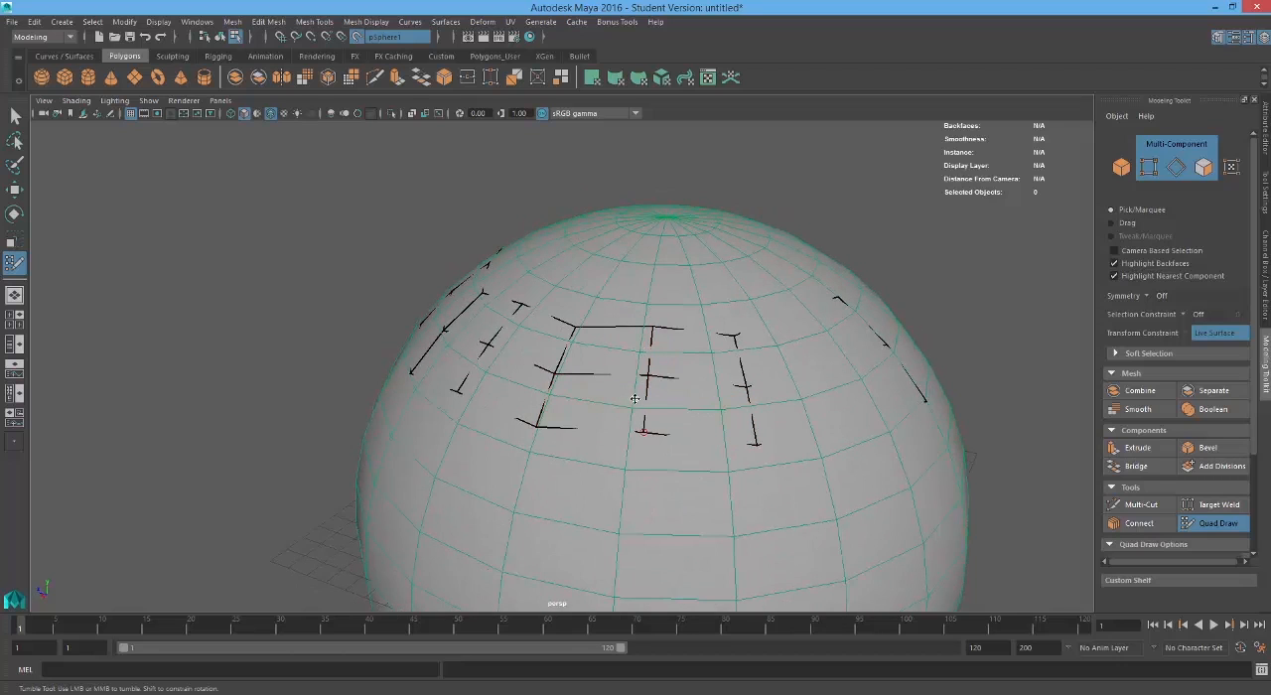
alt+drag(755, 414, 706, 412)
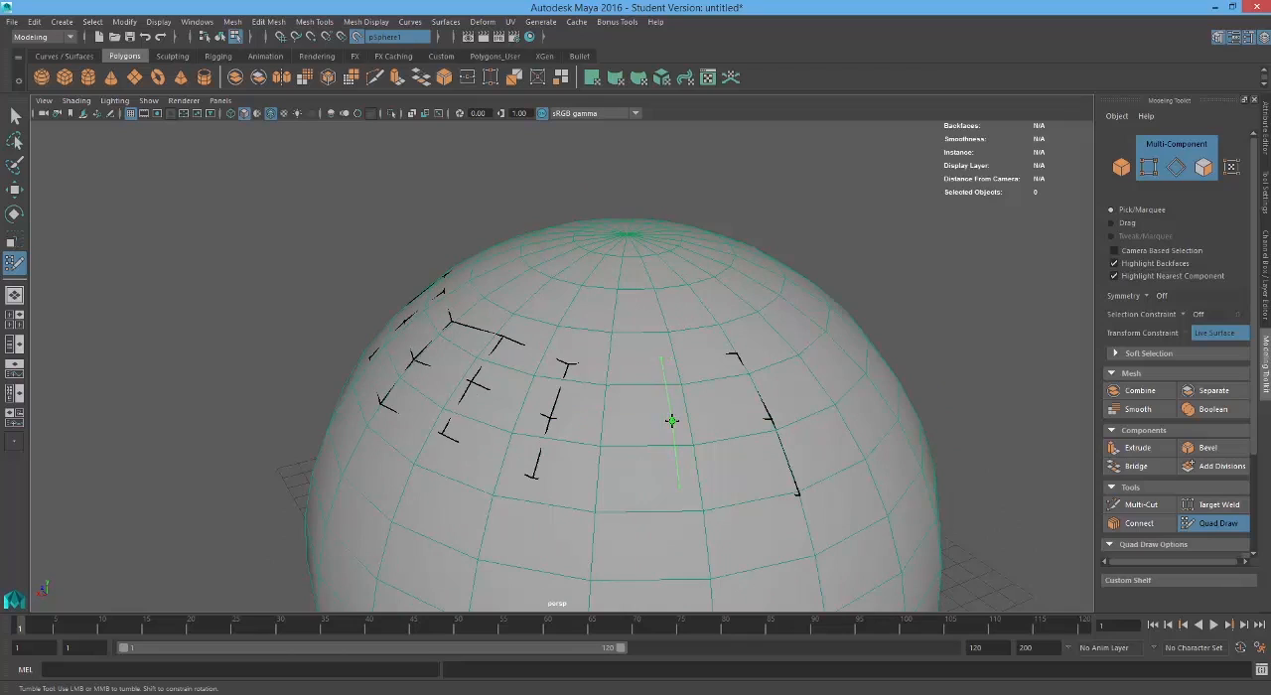
alt+drag(636, 452, 829, 447)
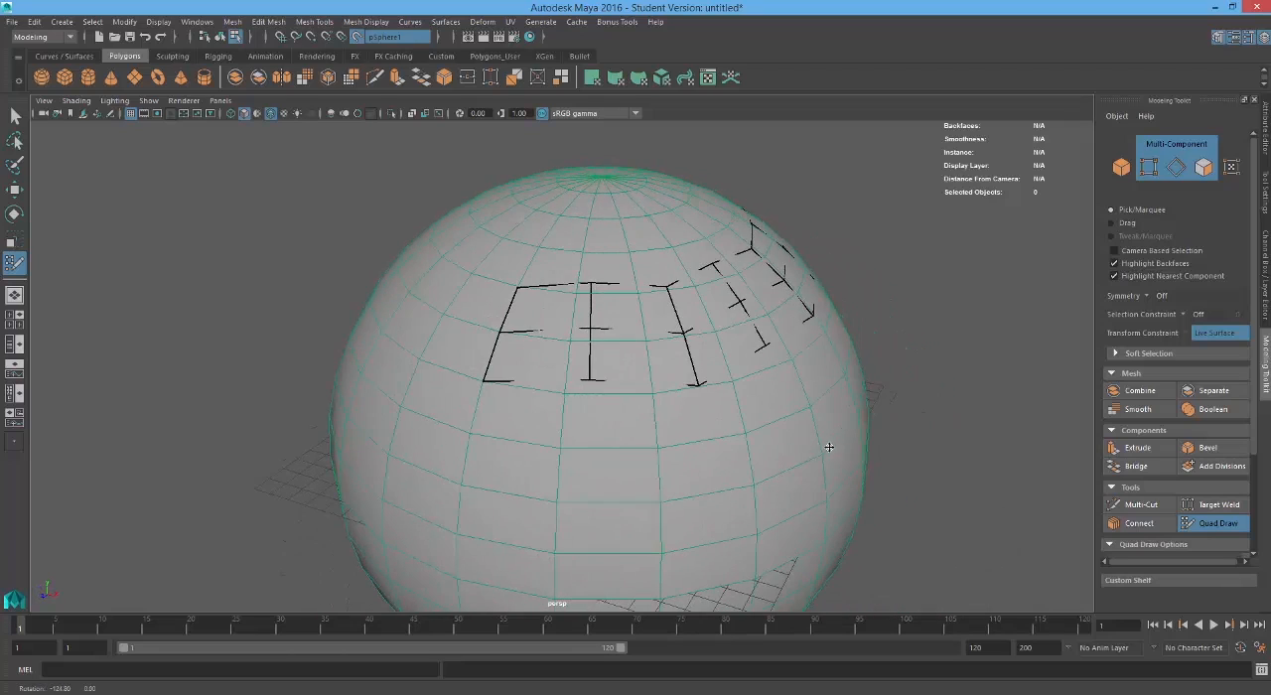
alt+drag(589, 414, 604, 423)
alt+drag(763, 382, 747, 380)
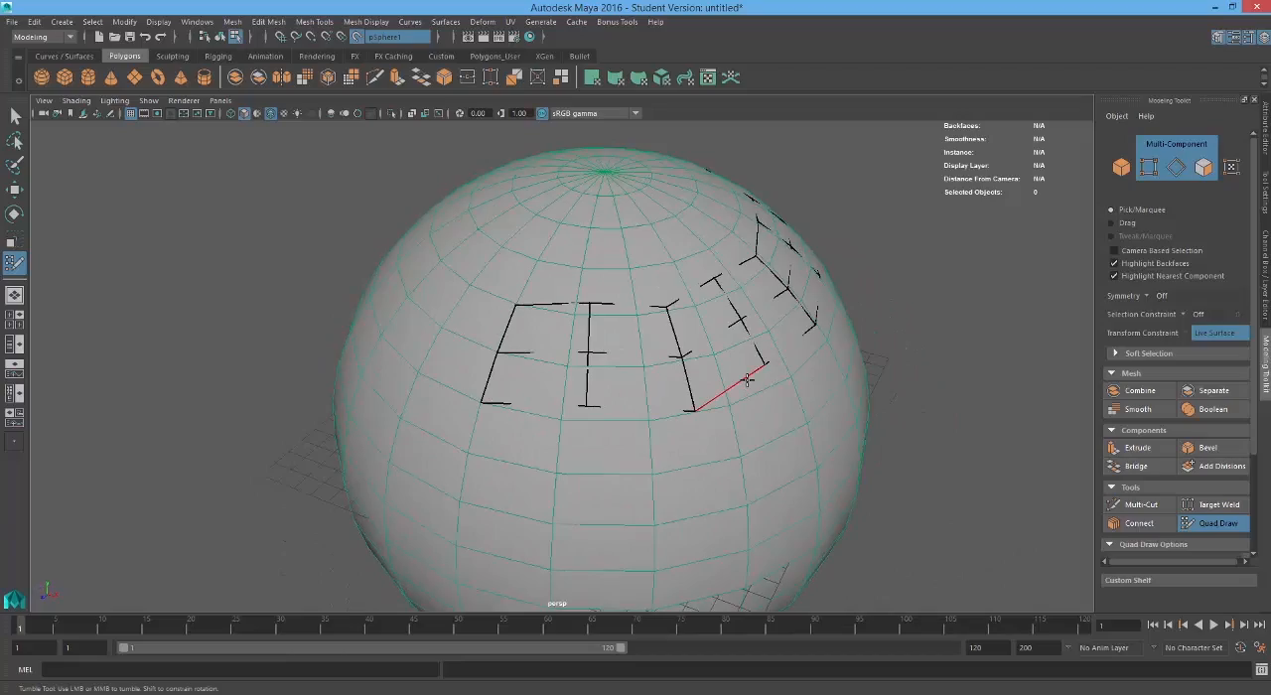
Step: Examine the subdivided strip's shape and edge spacing from several angles in wireframe display
key(4)
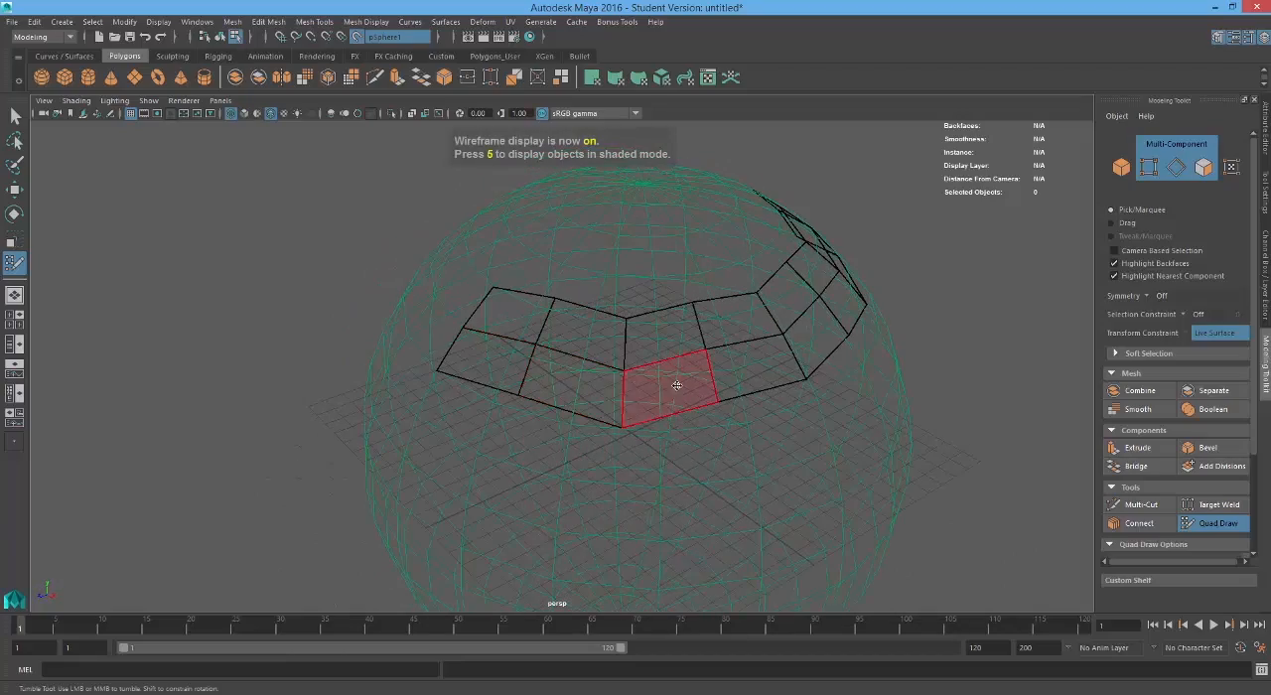
mouse_move(811, 335)
alt+mouse_down()
mouse_move(692, 337)
mouse_move(613, 318)
alt+mouse_up()
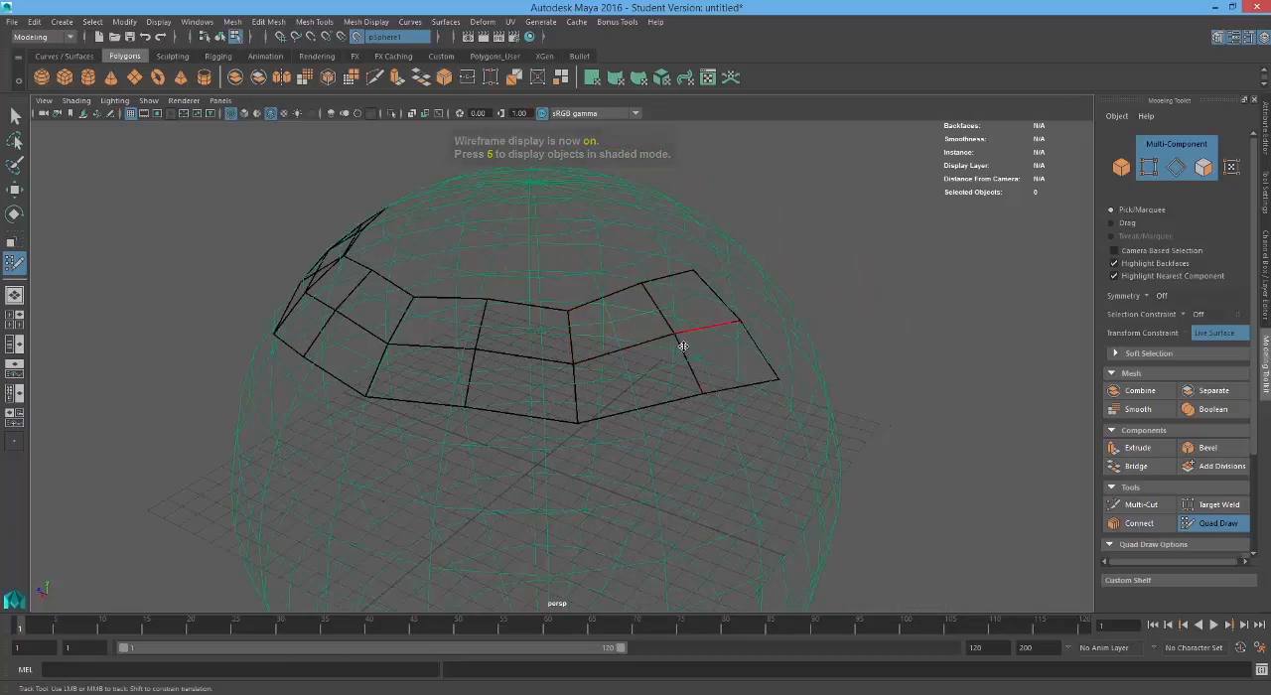
mouse_move(681, 343)
alt+mouse_down()
mouse_move(606, 381)
mouse_move(699, 399)
alt+mouse_up()
alt+right_drag(701, 401, 669, 411)
alt+drag(669, 411, 567, 414)
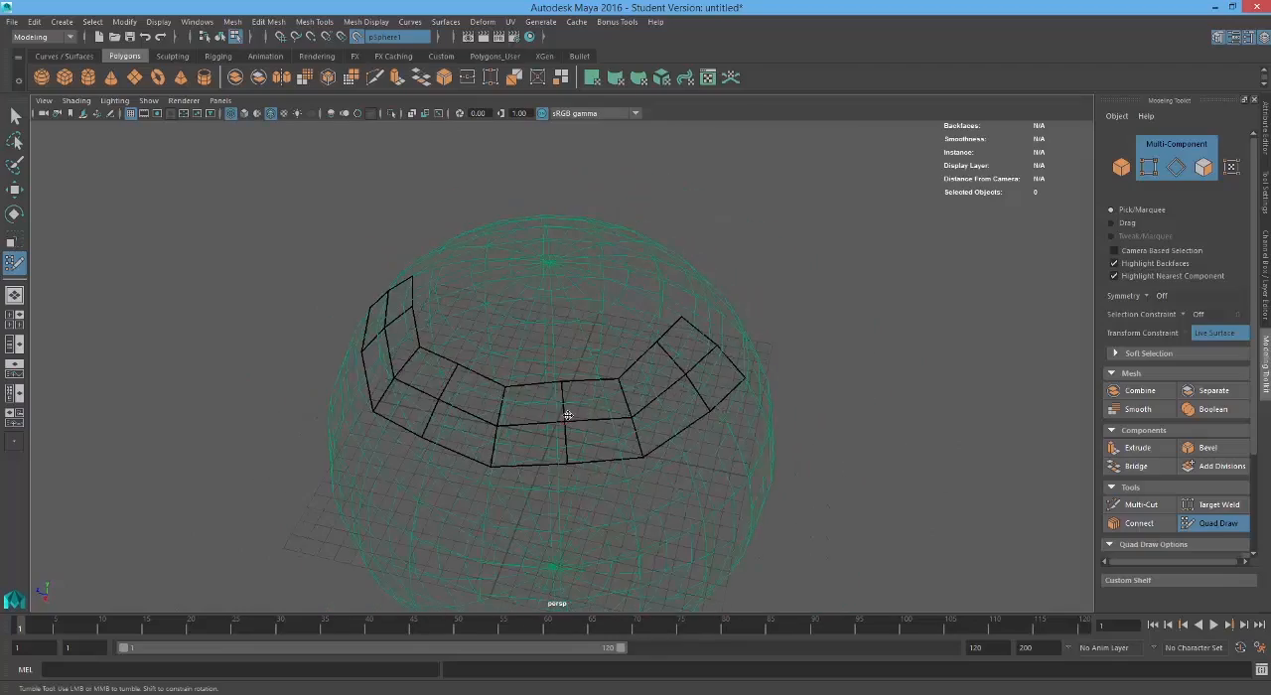
alt+middle_drag(665, 427, 624, 393)
mouse_move(624, 393)
alt+mouse_down()
mouse_move(539, 375)
mouse_move(506, 389)
mouse_move(525, 401)
mouse_move(641, 397)
alt+mouse_up()
alt+middle_drag(641, 397, 606, 341)
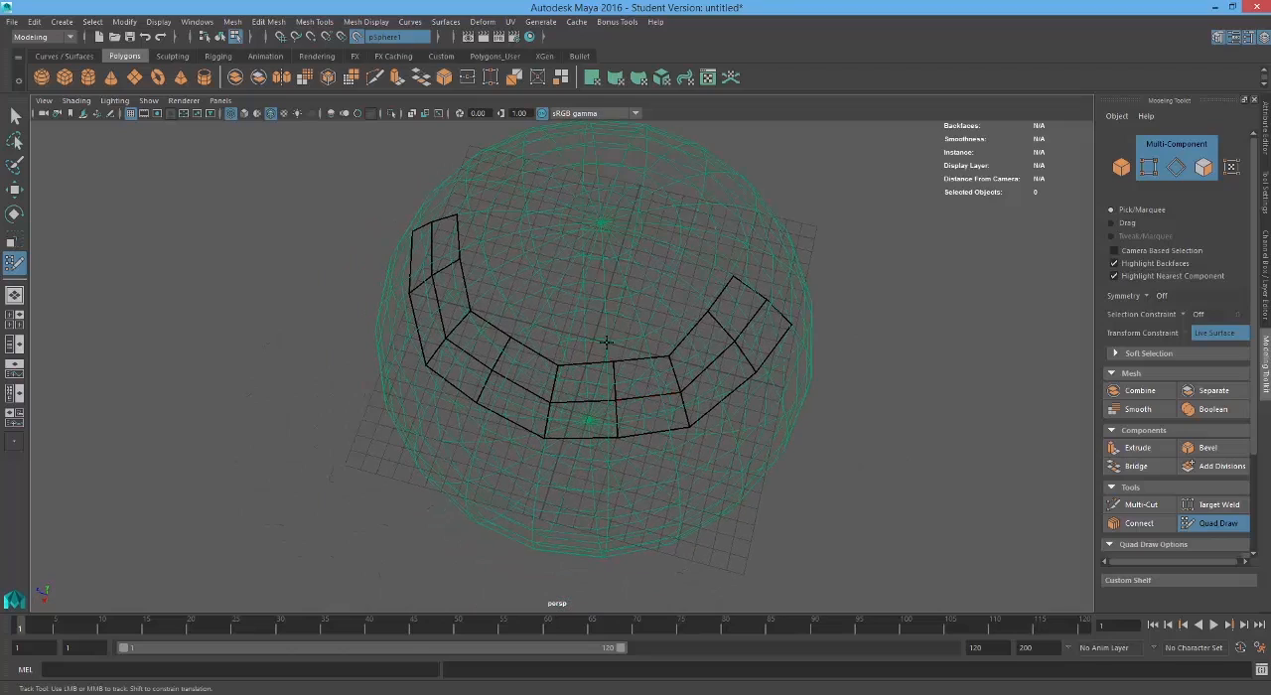
alt+drag(614, 366, 534, 352)
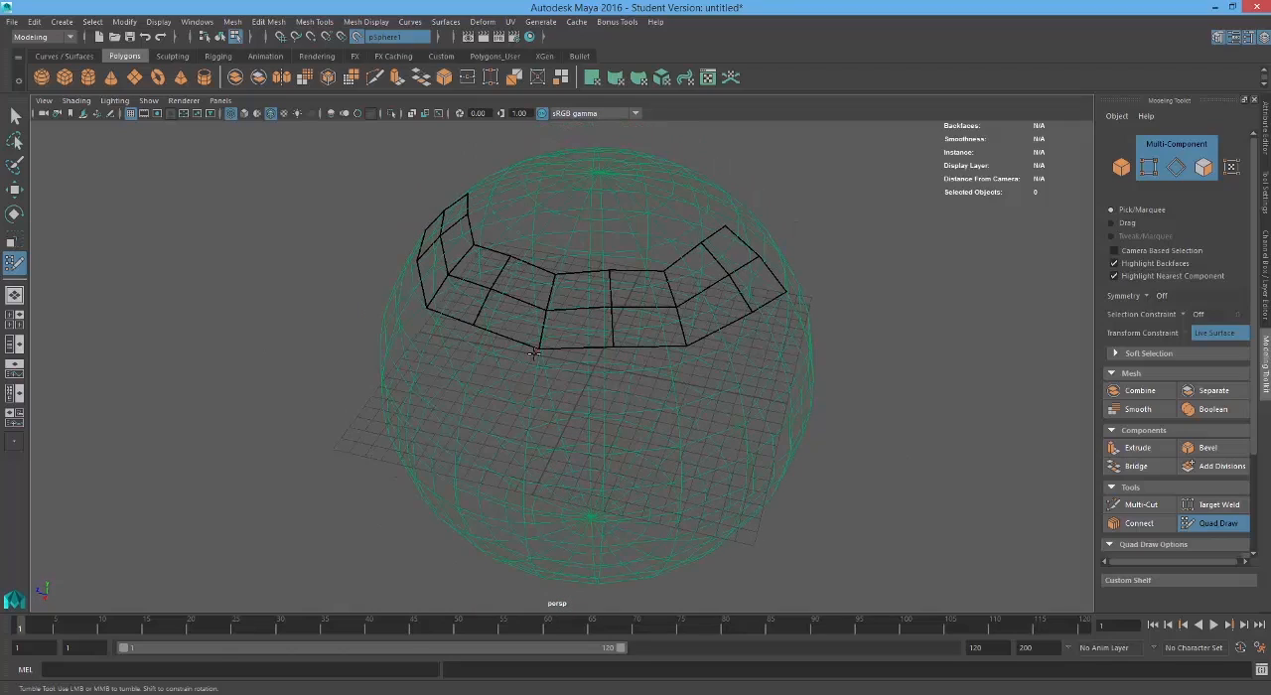
alt+drag(676, 346, 639, 345)
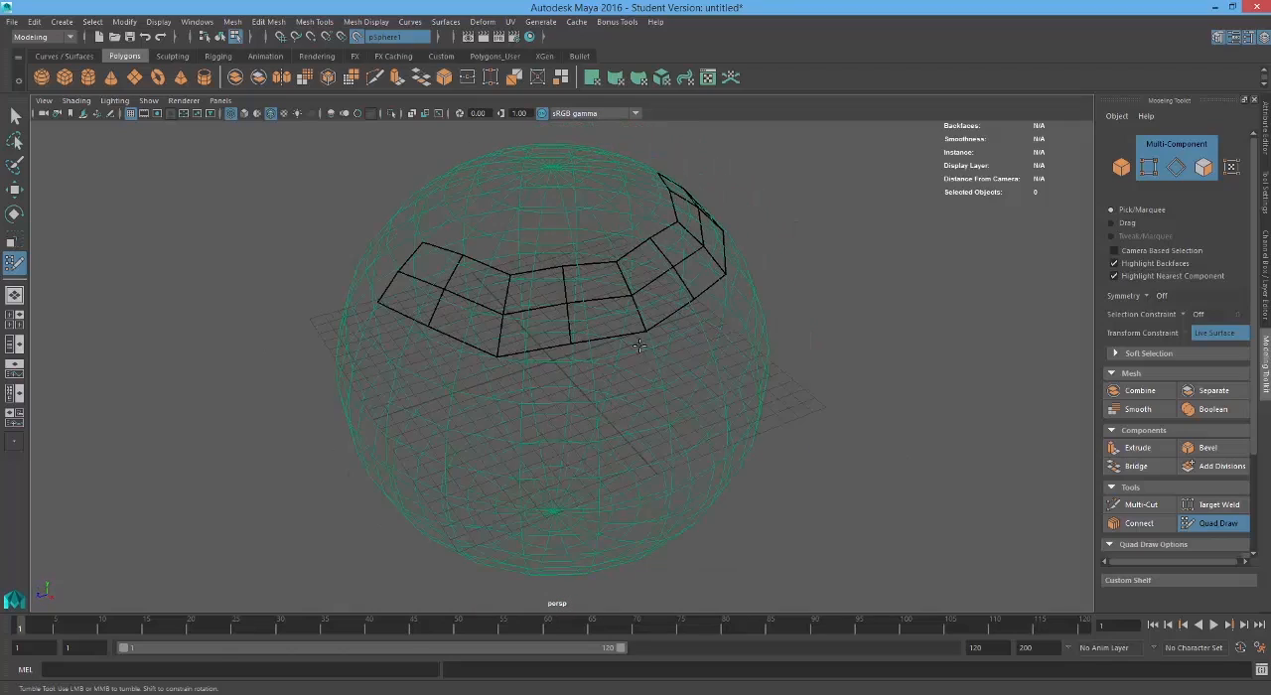
mouse_move(513, 351)
alt+mouse_down()
mouse_move(606, 361)
mouse_move(456, 357)
alt+mouse_up()
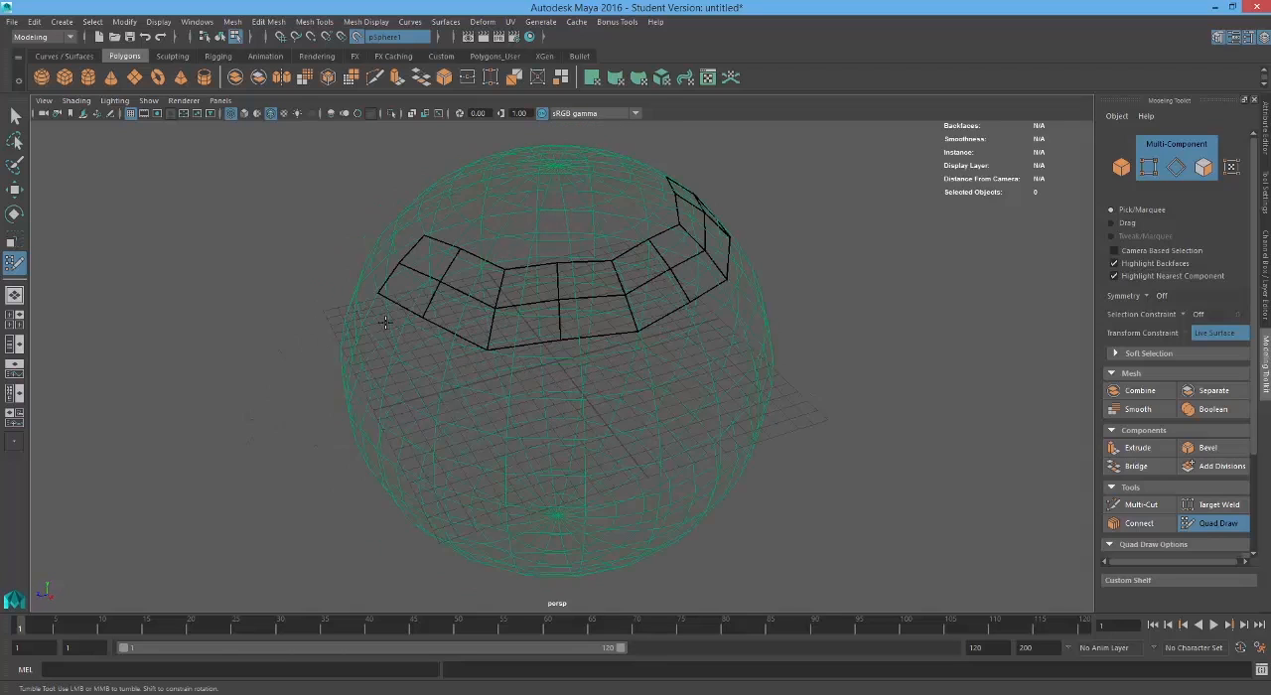
Step: Relax the strip's vertices with Quad Draw's relax brush to even out its quads, and return to shaded display
mouse_move(714, 294)
alt+mouse_down()
mouse_move(635, 362)
mouse_move(556, 403)
mouse_move(583, 407)
alt+mouse_up()
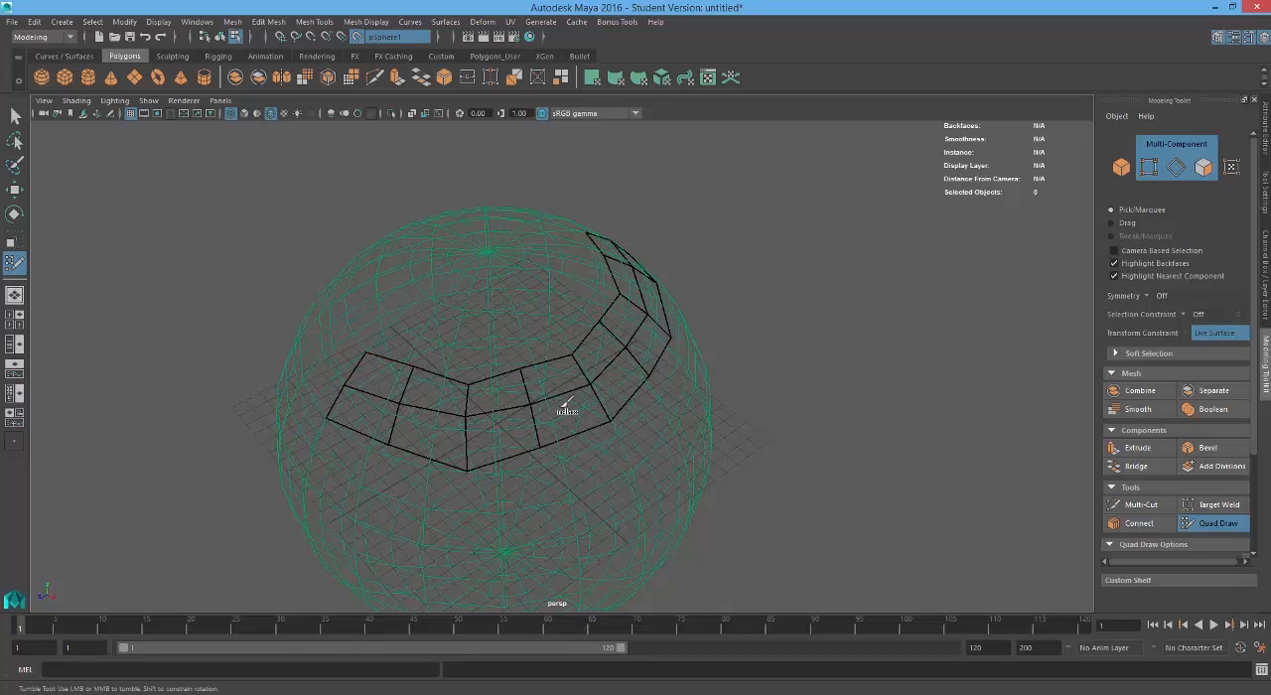
alt+drag(649, 284, 542, 325)
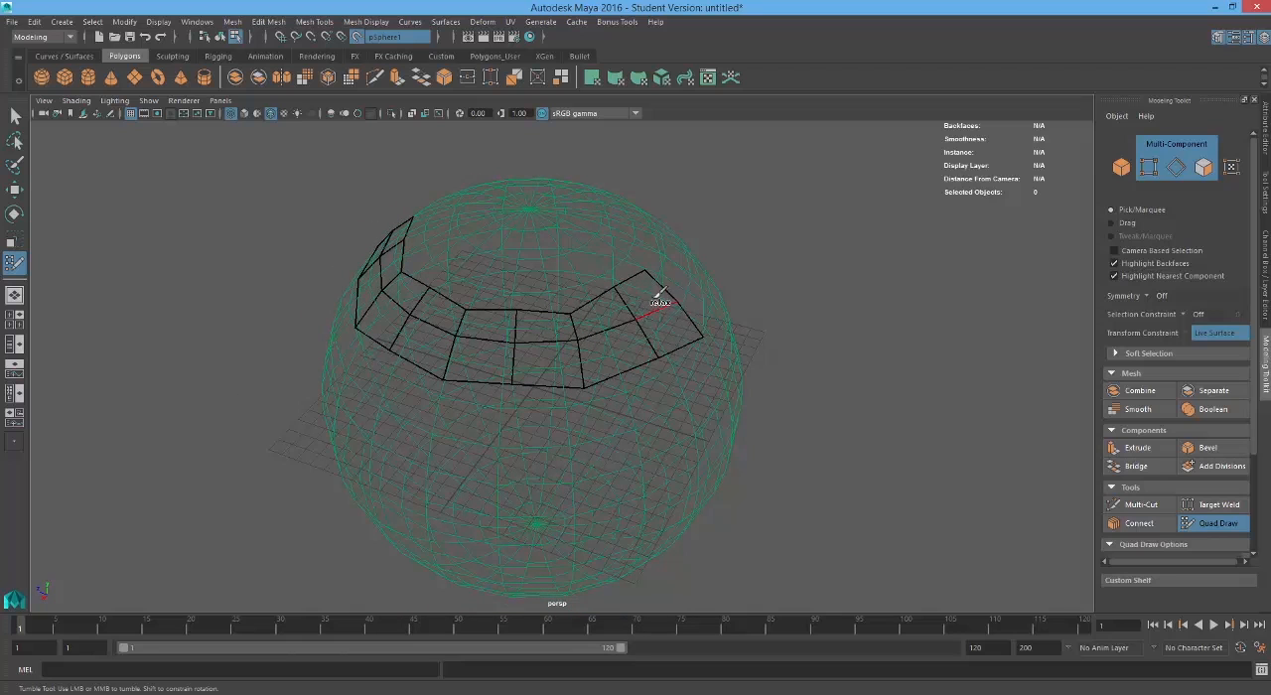
mouse_move(655, 273)
shift+mouse_down()
mouse_move(516, 307)
mouse_move(432, 291)
mouse_move(516, 312)
mouse_move(508, 364)
shift+mouse_up()
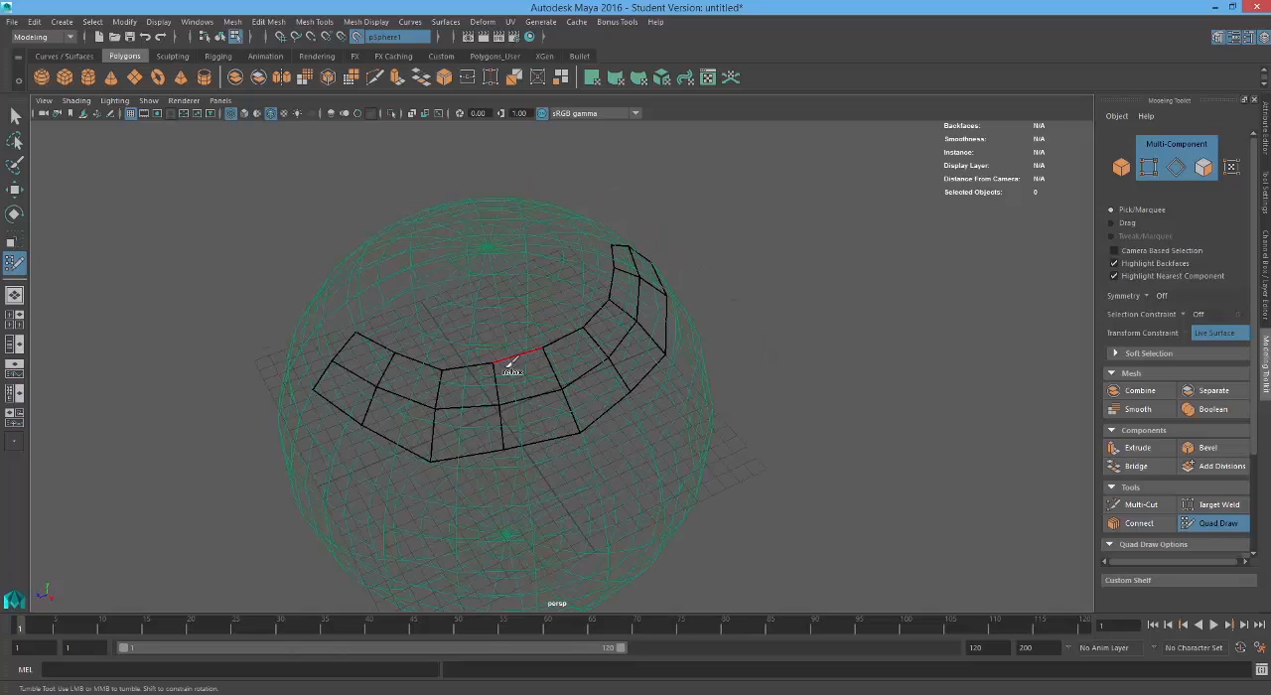
mouse_move(397, 349)
shift+mouse_down()
mouse_move(363, 332)
mouse_move(545, 349)
mouse_move(613, 282)
shift+mouse_up()
mouse_move(626, 328)
alt+mouse_down()
mouse_move(663, 313)
mouse_move(649, 335)
mouse_move(576, 360)
mouse_move(450, 368)
mouse_move(391, 337)
alt+mouse_up()
alt+drag(393, 340, 478, 368)
shift+drag(582, 409, 416, 425)
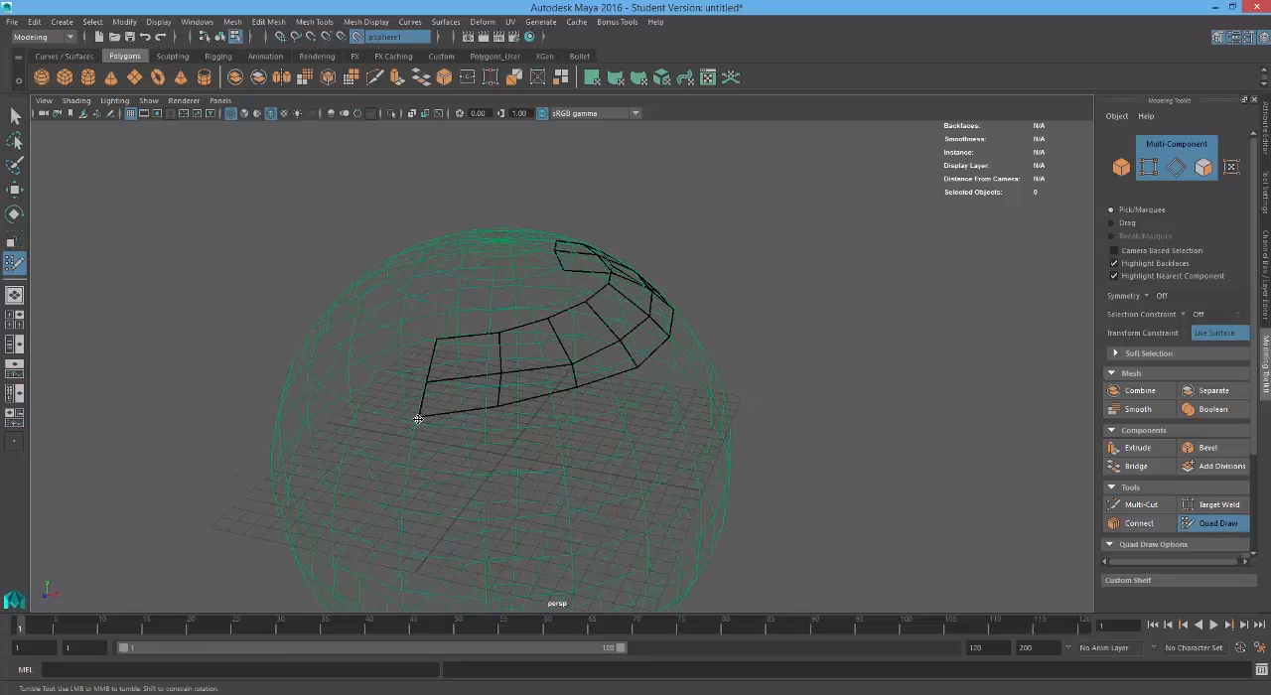
mouse_move(431, 373)
alt+mouse_down()
mouse_move(441, 368)
mouse_move(426, 360)
mouse_move(527, 364)
mouse_move(616, 331)
alt+mouse_up()
alt+drag(655, 292, 575, 315)
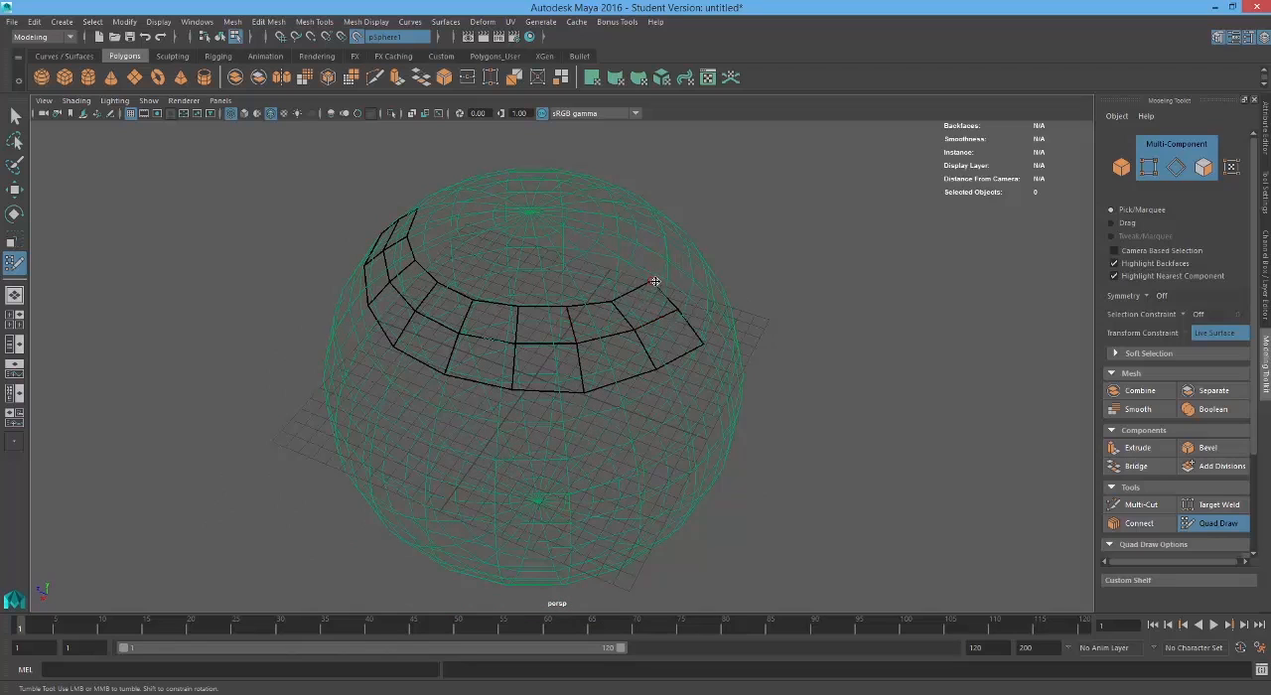
alt+drag(655, 282, 795, 297)
mouse_move(658, 313)
alt+mouse_down()
mouse_move(530, 320)
mouse_move(656, 344)
mouse_move(685, 328)
mouse_move(671, 304)
mouse_move(433, 346)
alt+mouse_up()
key(5)
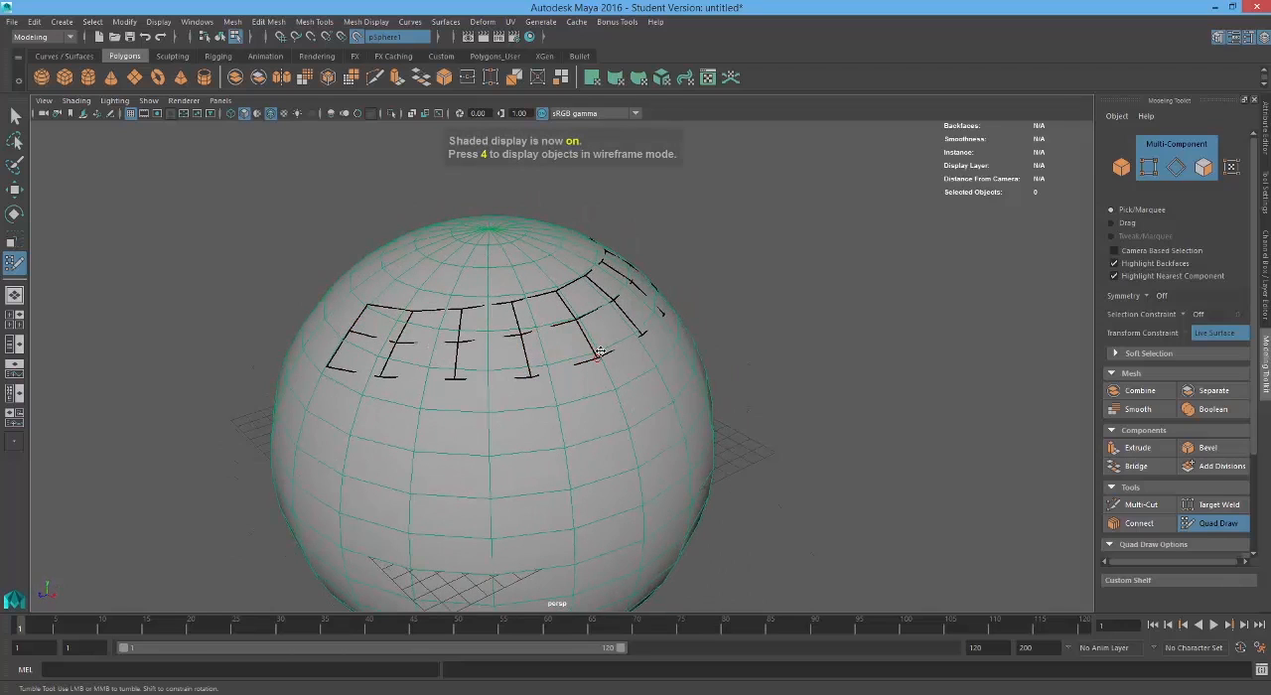
Step: Leave Quad Draw, select all 16 faces of the strip, and show the scene in wireframe
key(q)
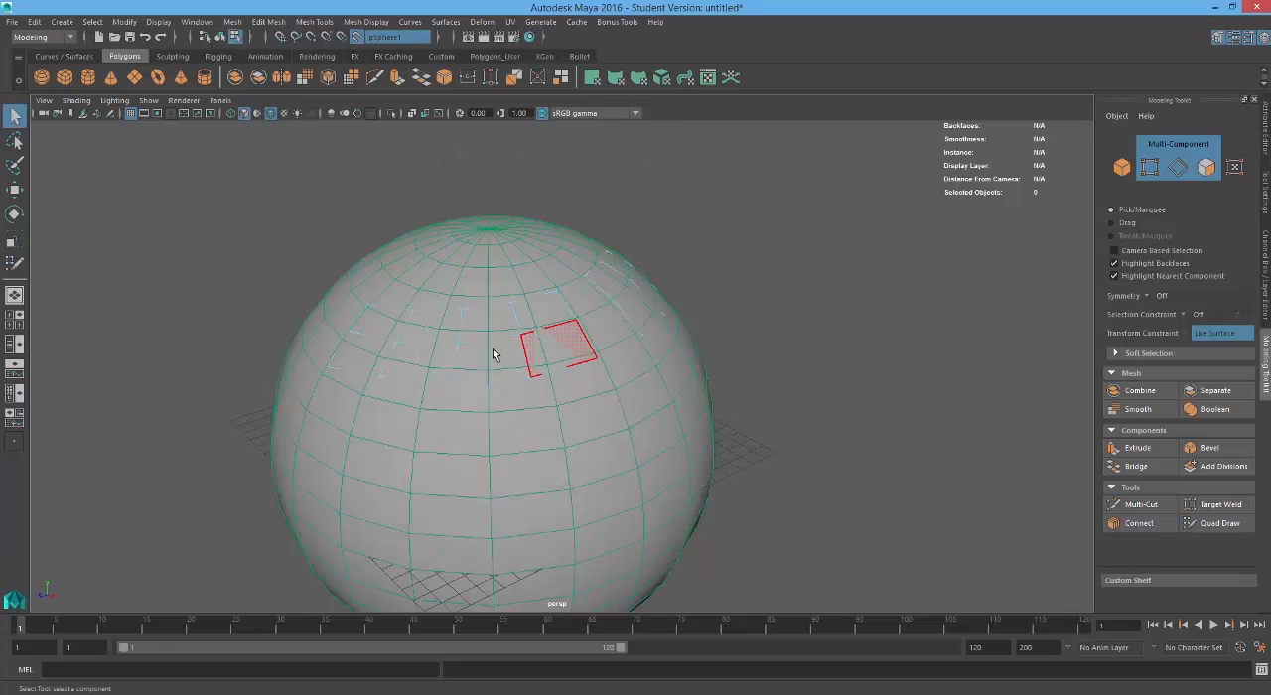
scroll(504, 339, up, 5)
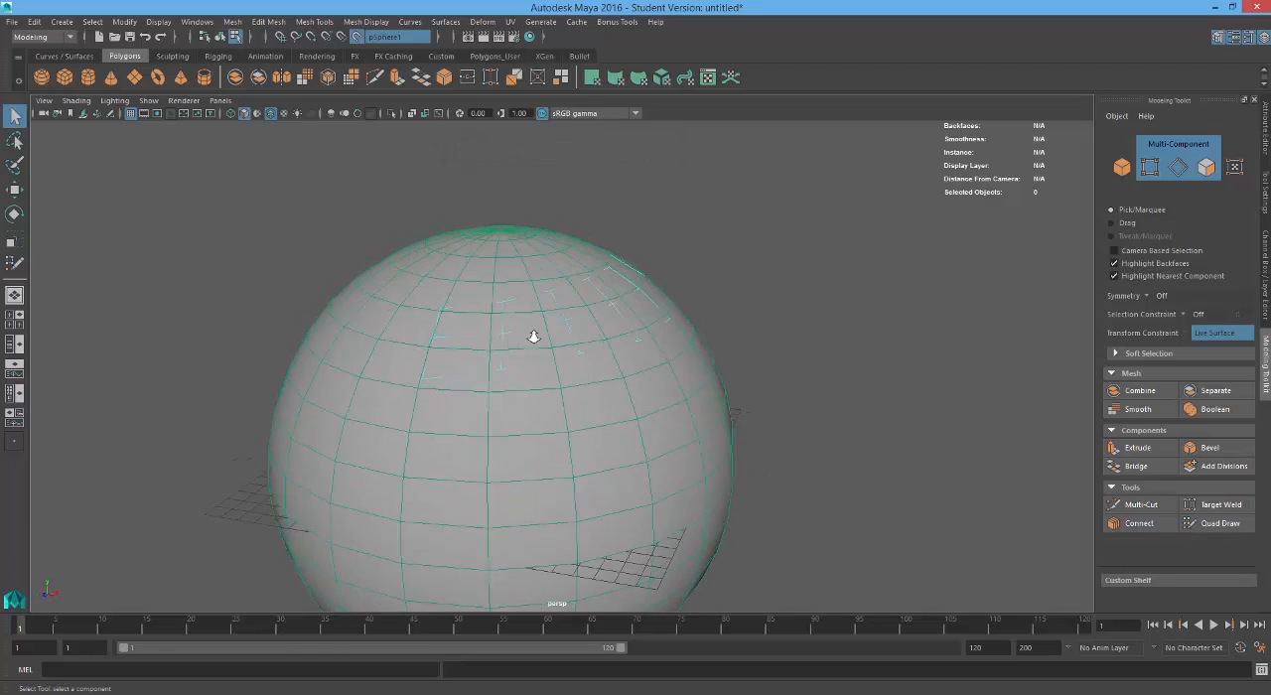
click(512, 350)
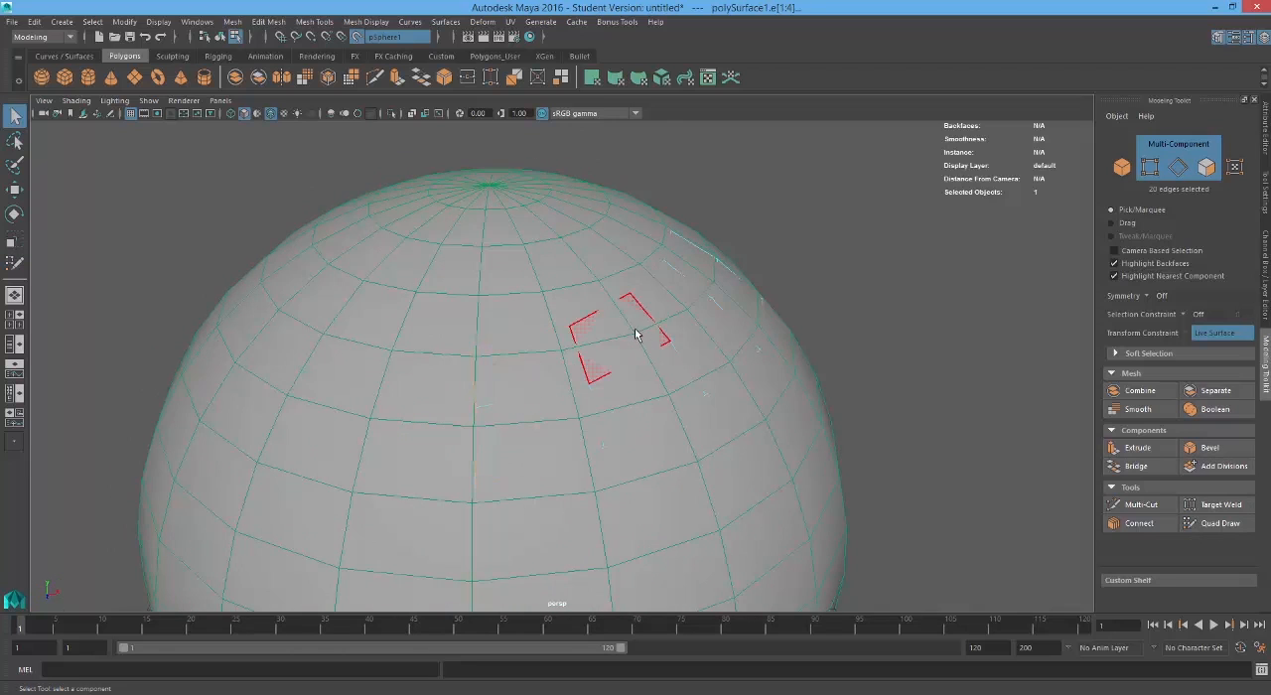
click(522, 363)
alt+drag(593, 434, 563, 417)
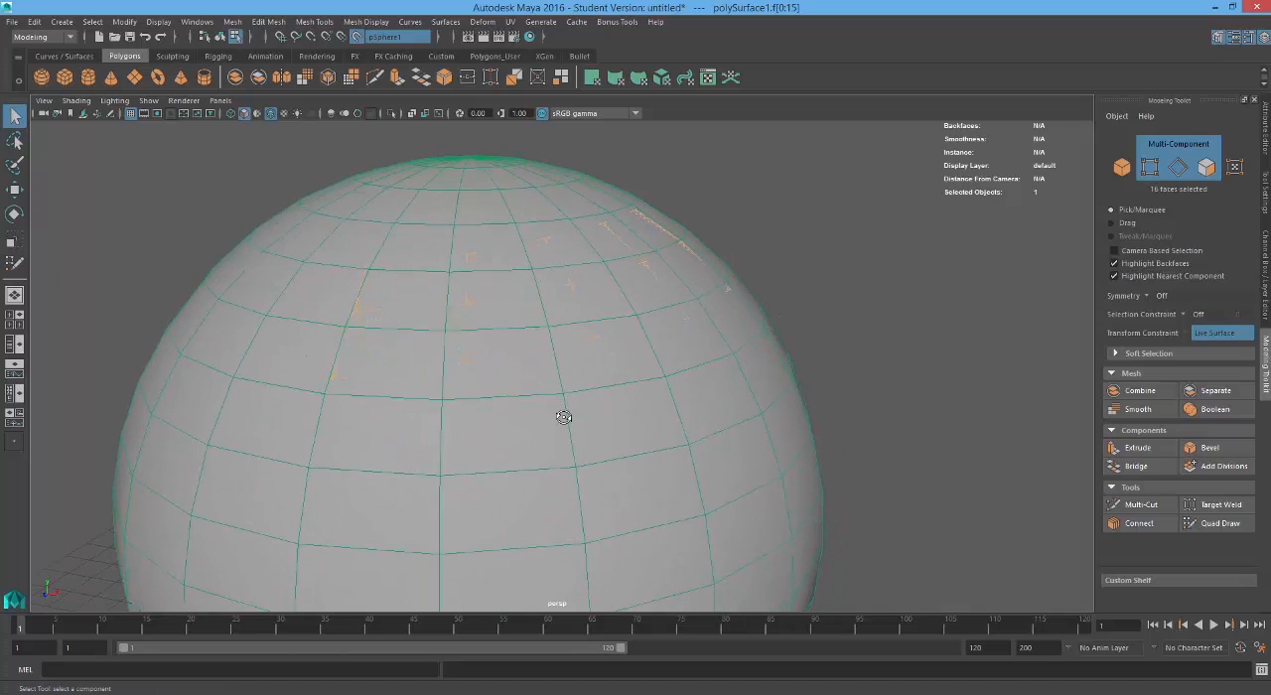
key(4)
key(F2)
Step: Extrude the selected faces outward from the sphere with a Local Translate Z of about 0.31, and restore shaded display
right_drag(549, 305, 546, 349)
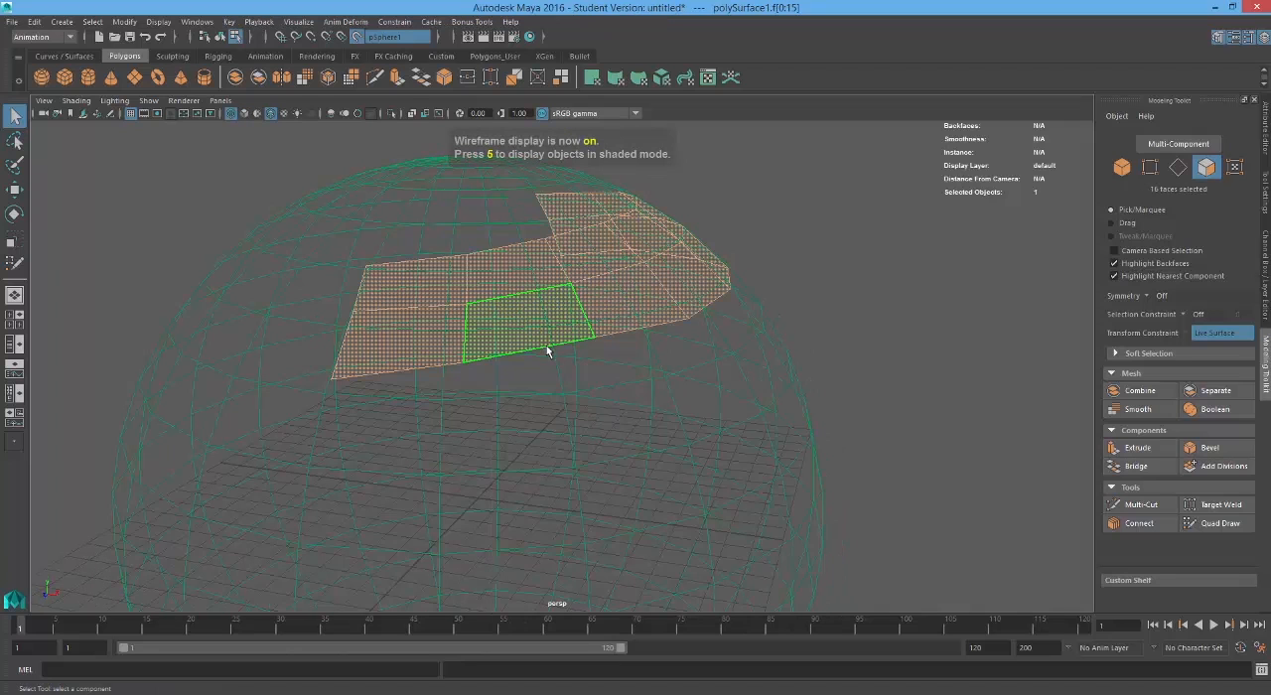
alt+drag(467, 327, 559, 363)
shift+right_drag(559, 364, 554, 394)
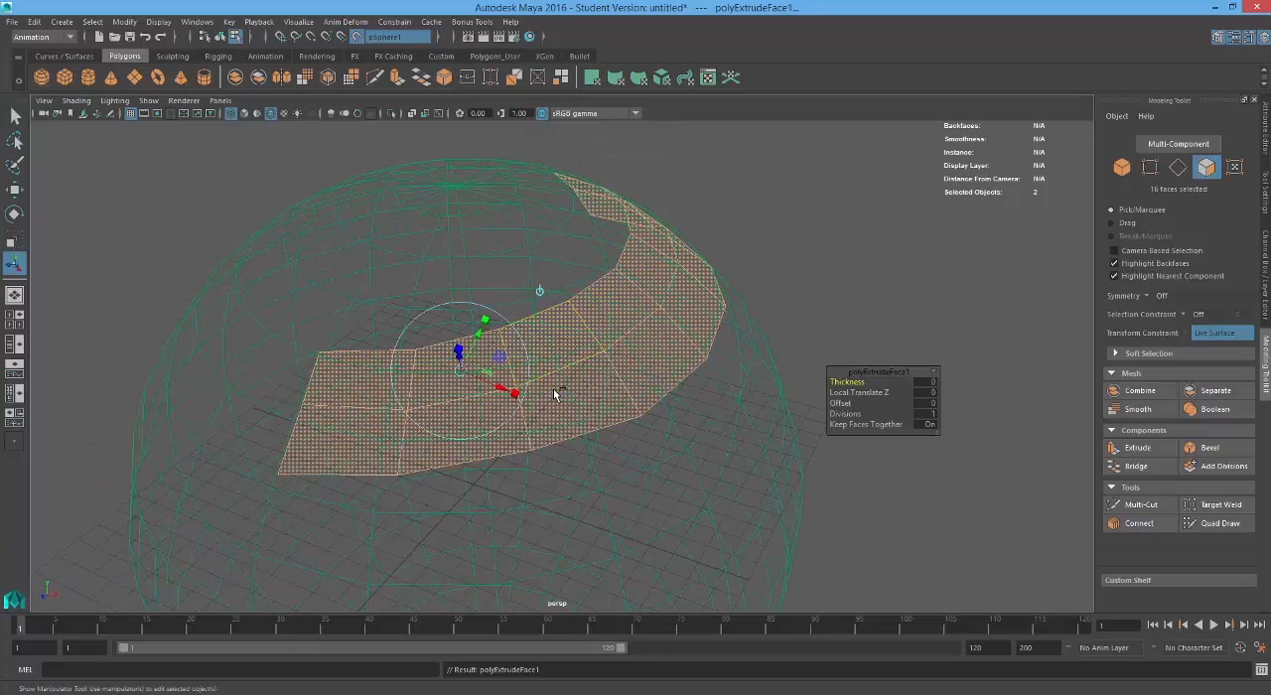
alt+drag(554, 394, 536, 335)
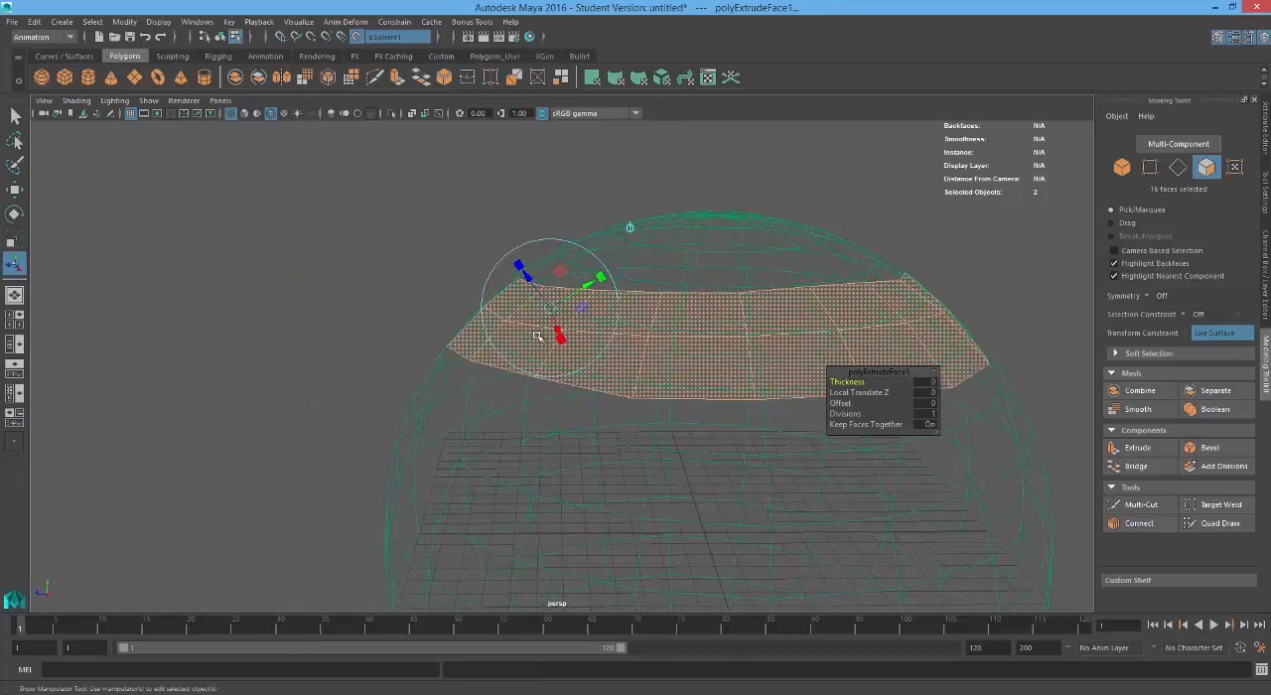
mouse_move(517, 271)
mouse_down()
mouse_move(573, 302)
mouse_move(660, 301)
mouse_up()
key(5)
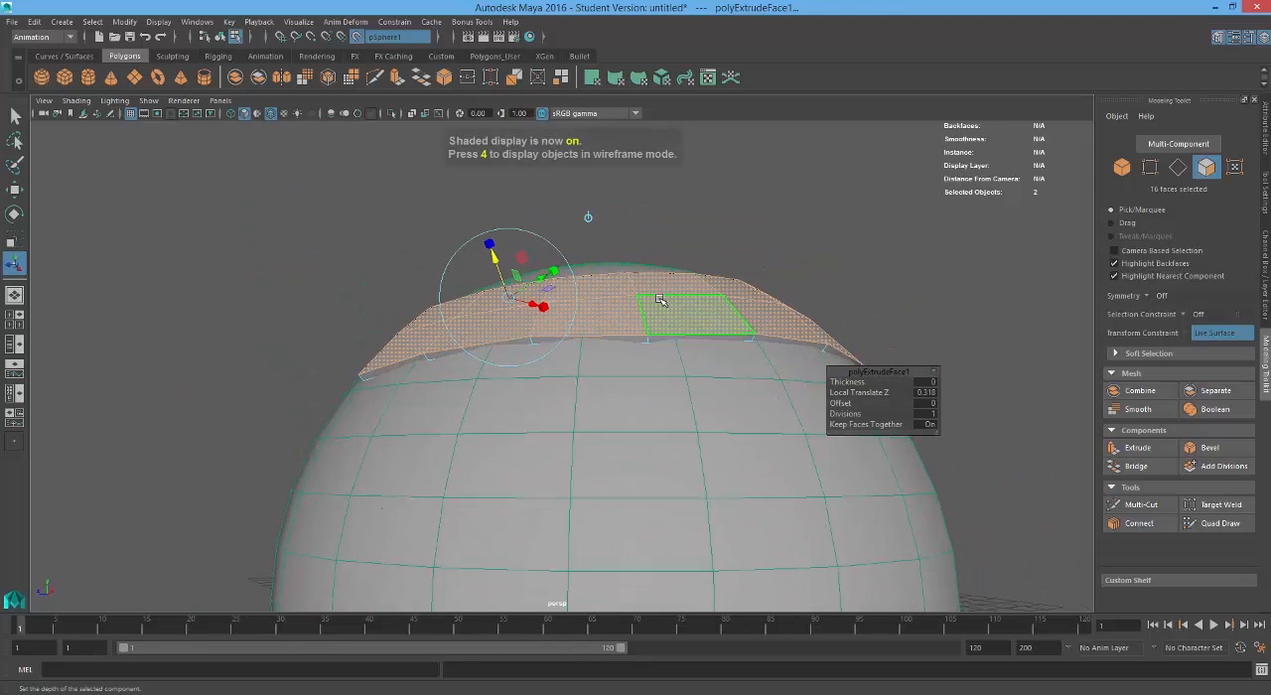
Step: Return to object mode, select the extruded strip, and examine its thickness from several angles around the sphere
right_drag(660, 301, 772, 227)
scroll(593, 309, up, 2)
alt+drag(593, 309, 668, 336)
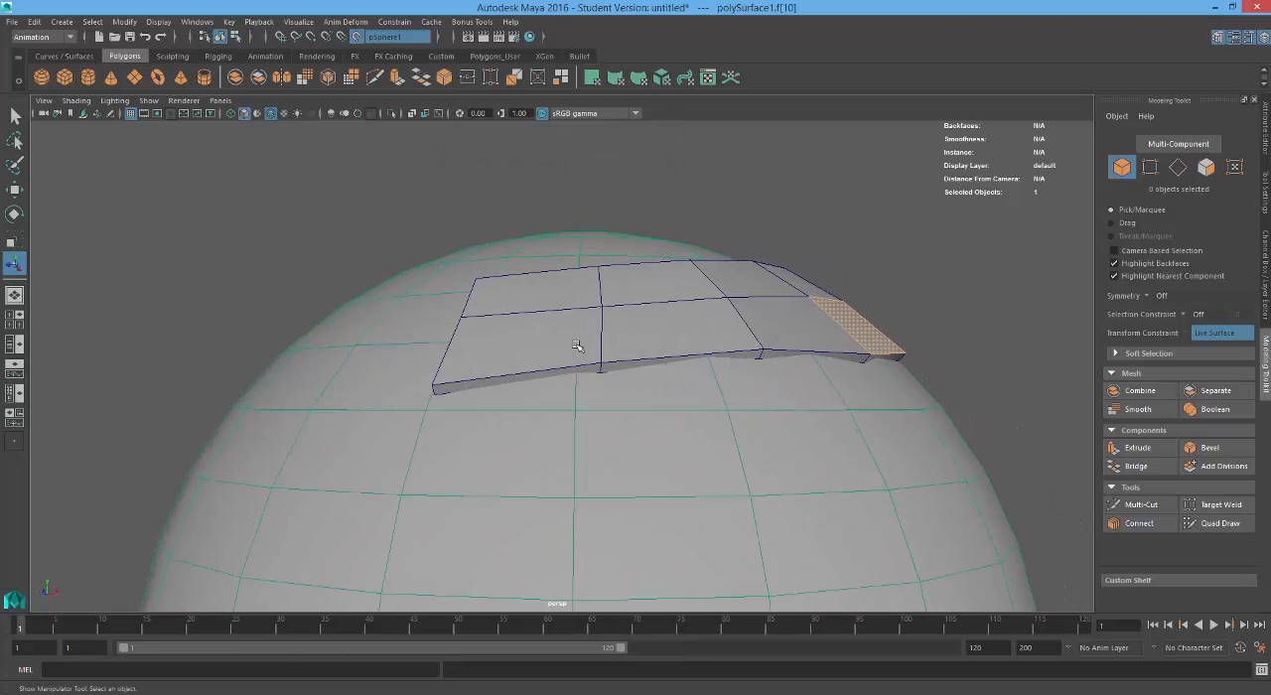
alt+drag(586, 372, 541, 377)
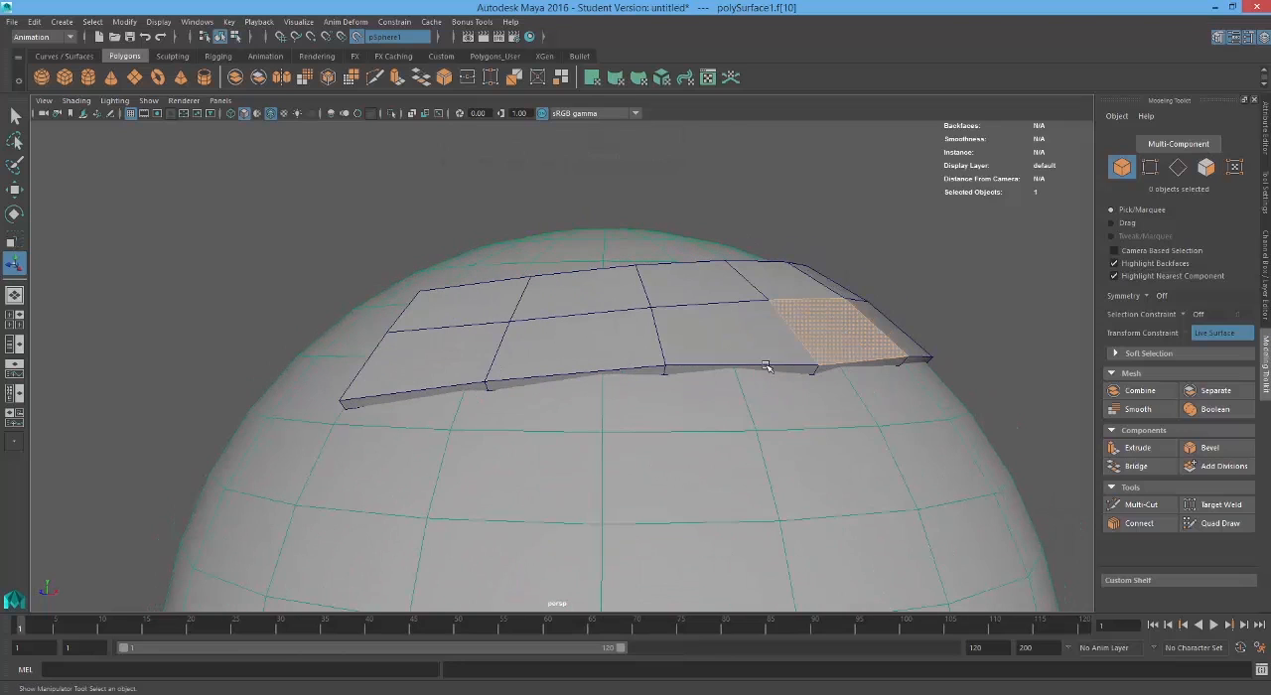
alt+drag(921, 455, 511, 264)
click(440, 228)
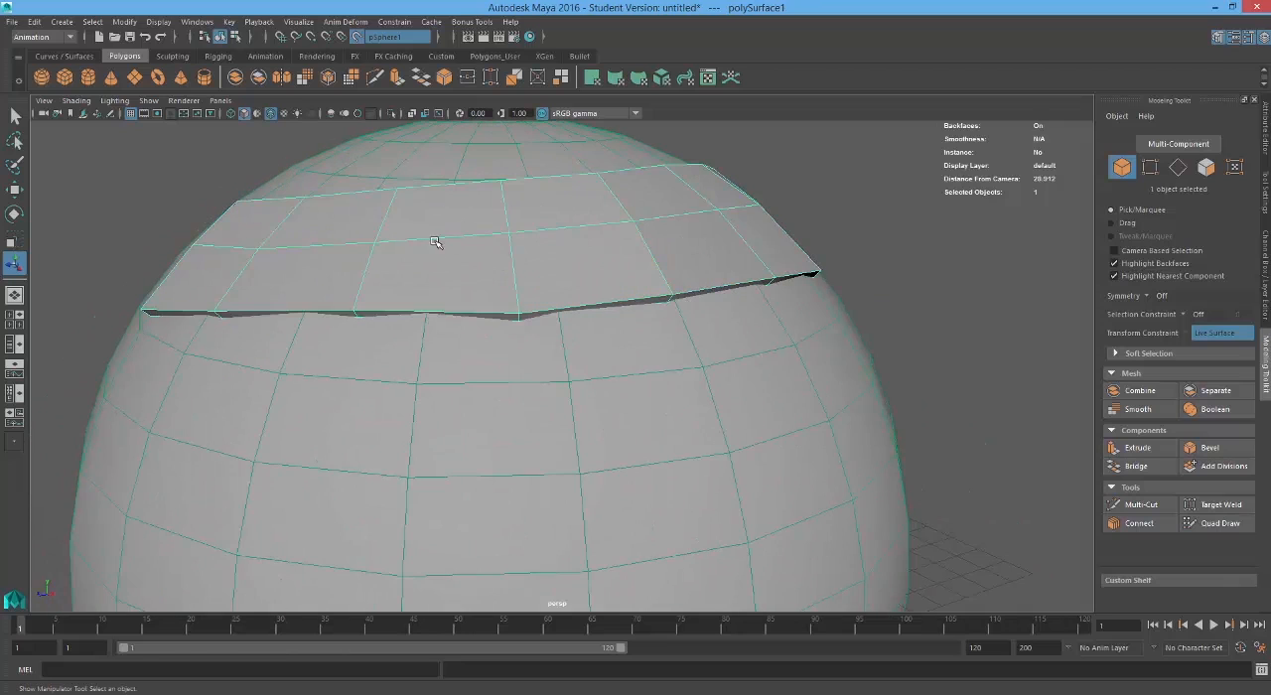
alt+drag(434, 241, 487, 266)
alt+drag(554, 301, 484, 321)
scroll(474, 320, down, 5)
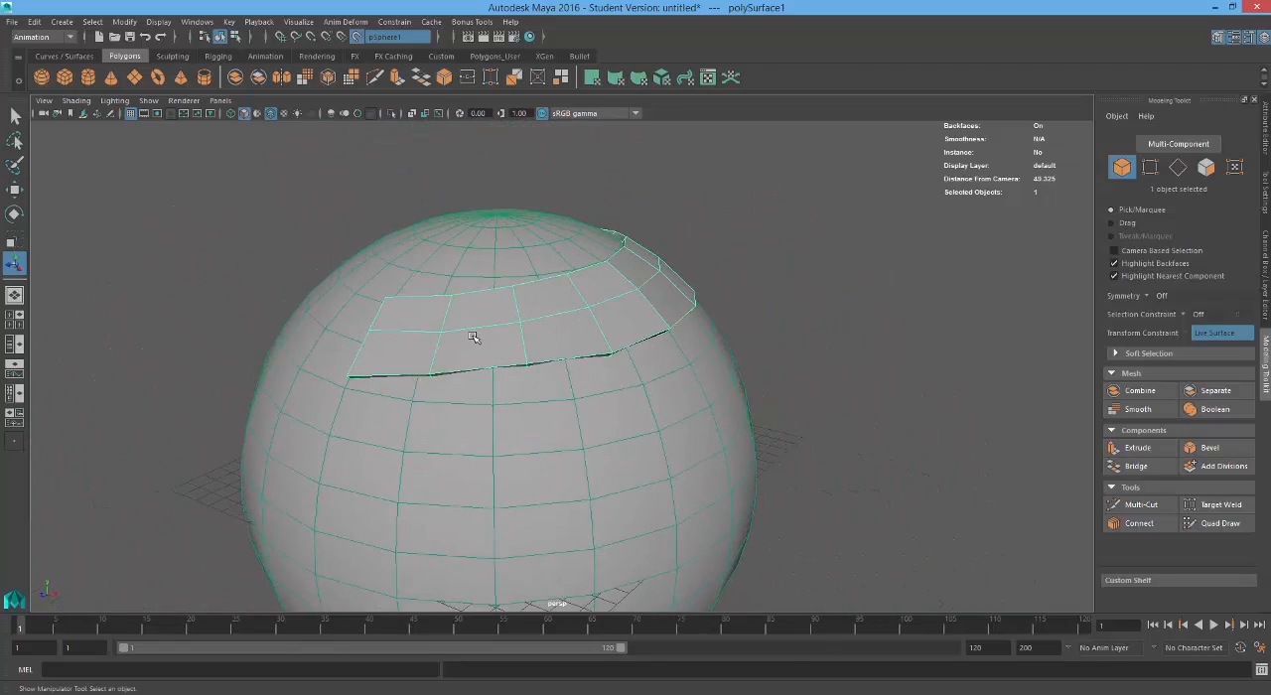
alt+drag(474, 338, 460, 377)
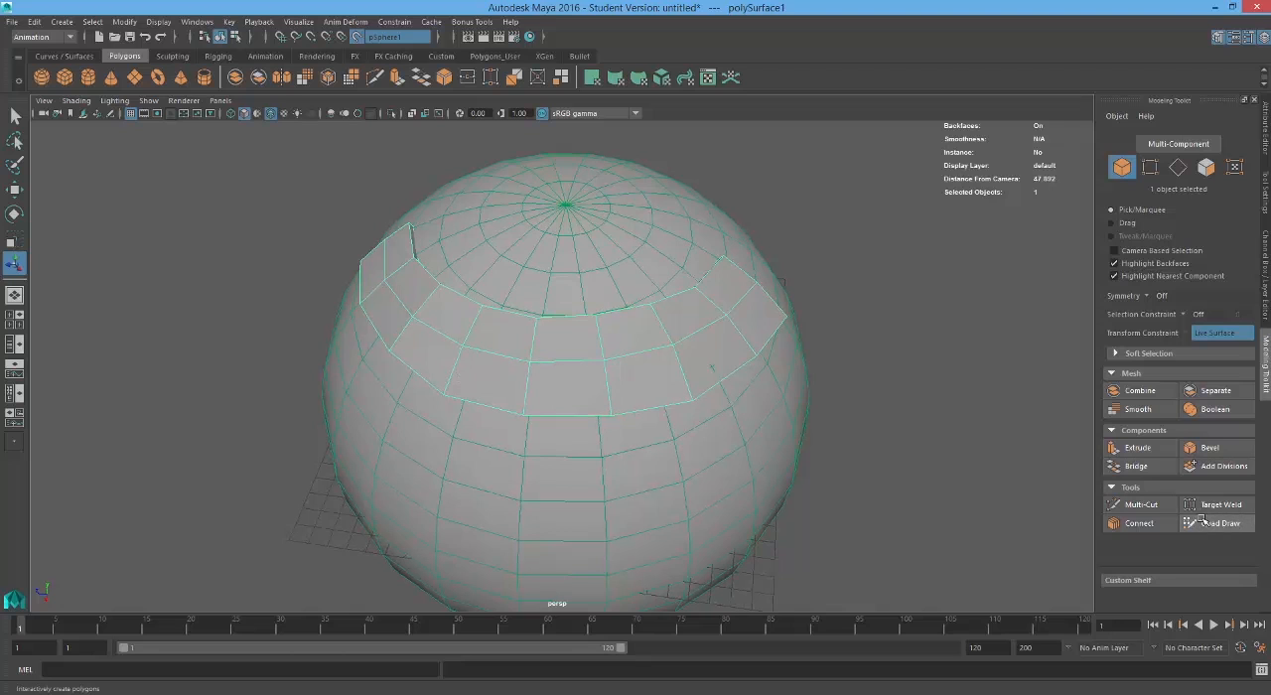
mouse_move(445, 353)
alt+mouse_down()
mouse_move(520, 354)
mouse_move(642, 327)
mouse_move(606, 335)
alt+mouse_up()
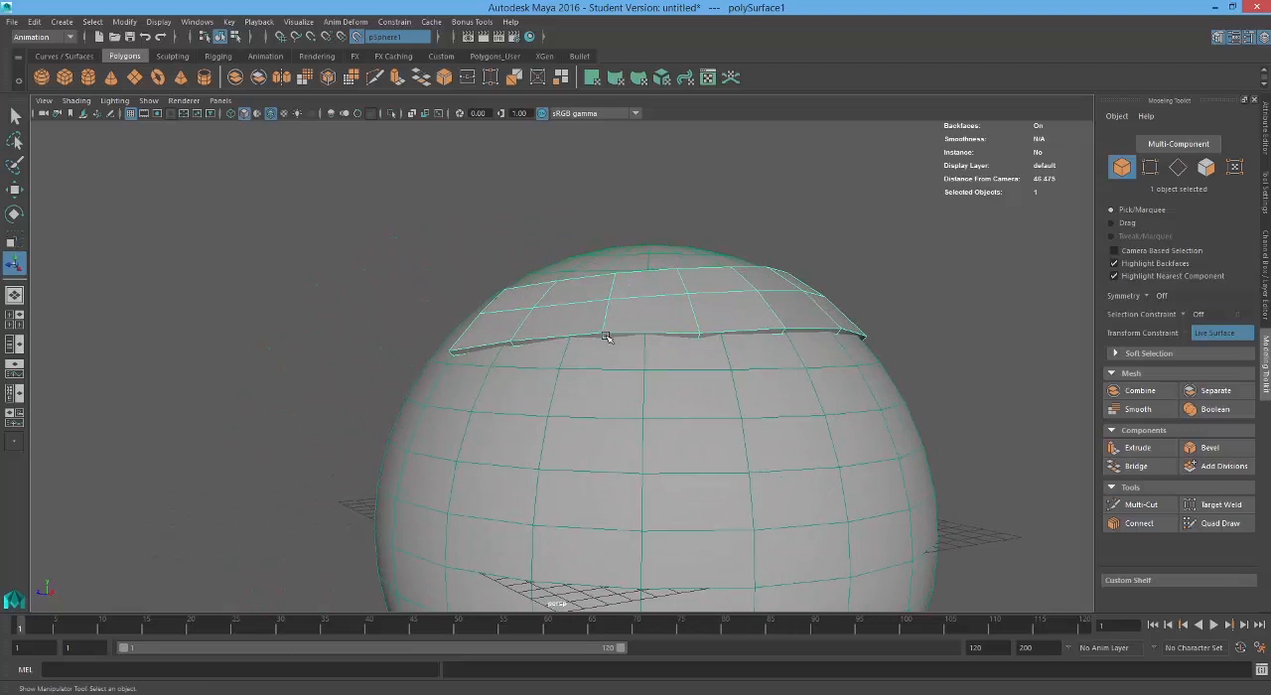